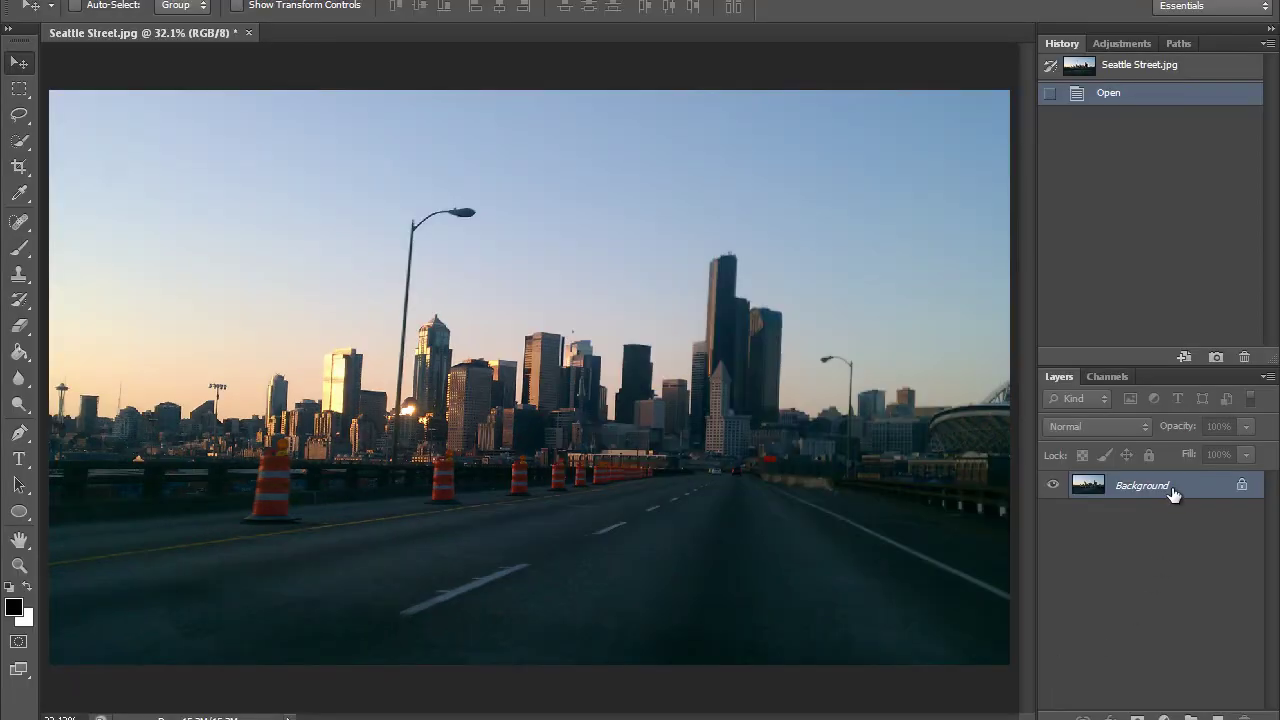
- Convert the locked background to a regular layer and add the text "Street Paint" on two lines over the road
left_click(806, 206)
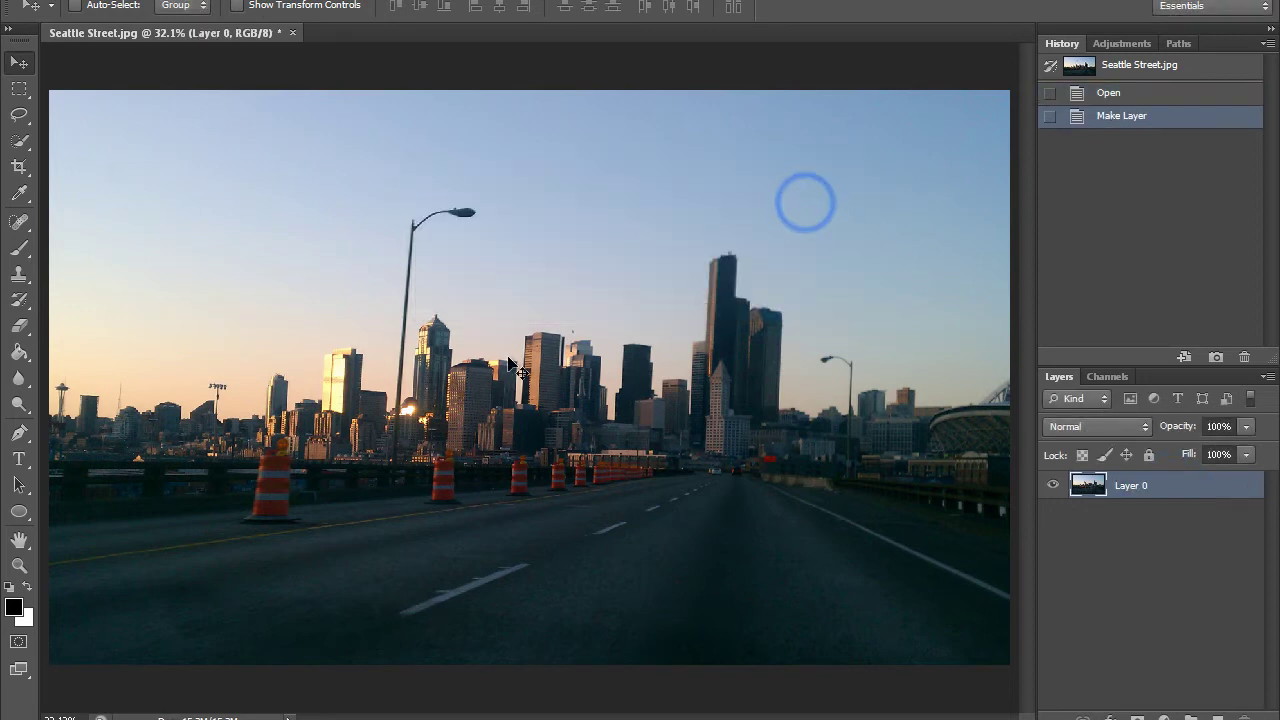
left_click(14, 459)
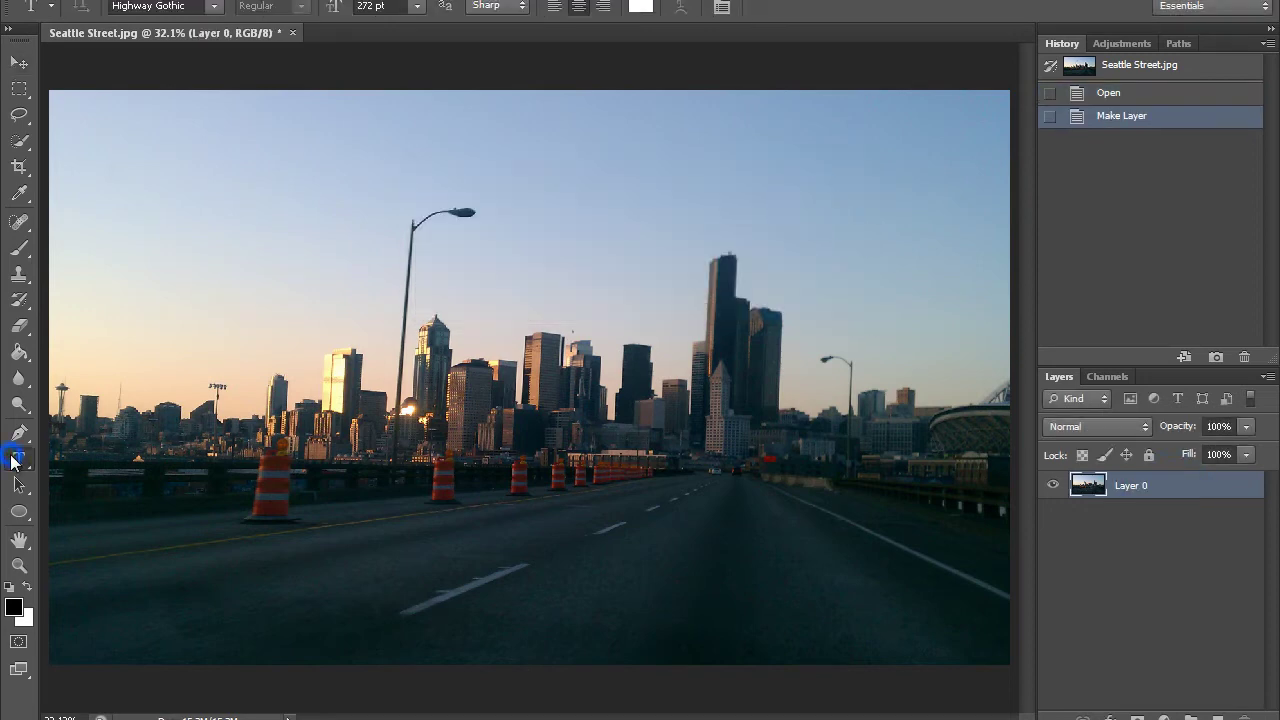
left_click(737, 530)
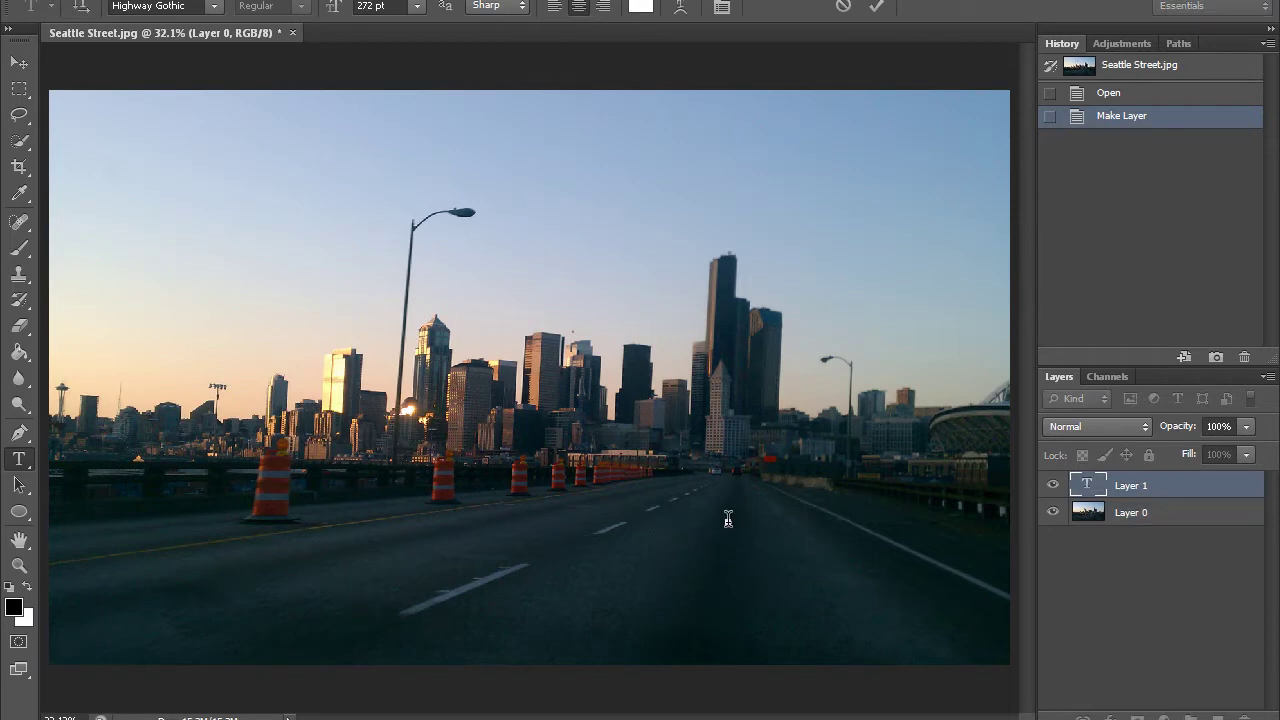
type("Street")
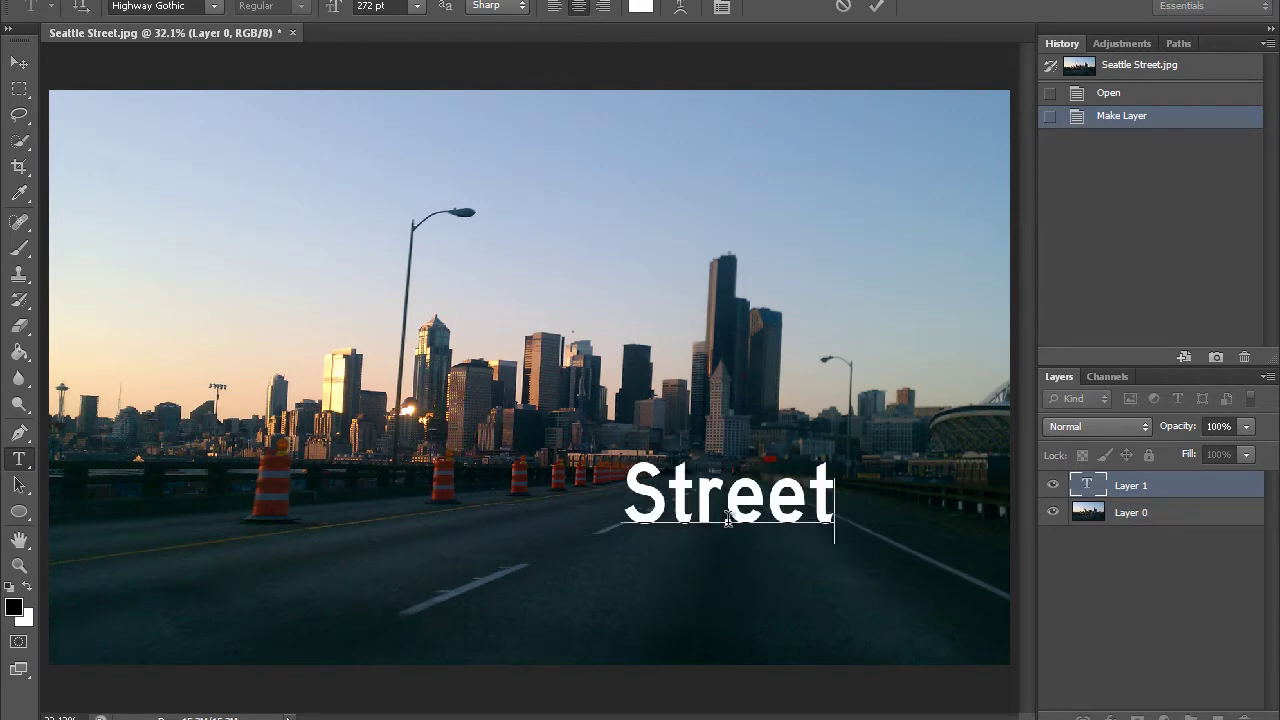
key("Return")
type("Paint")
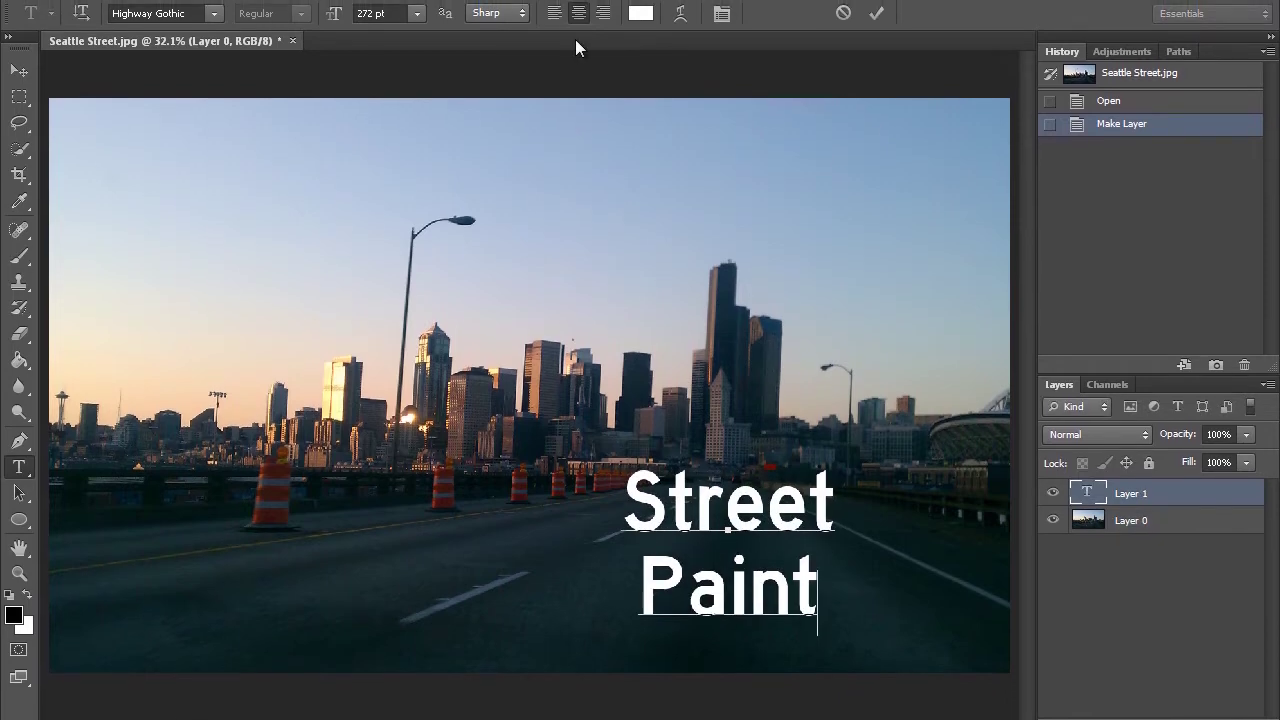
- Recolor the text to grey-blue #4c6175, based on a color sampled from the white lane marking, and commit the text
left_click(738, 502)
left_click_drag(807, 556, 823, 606)
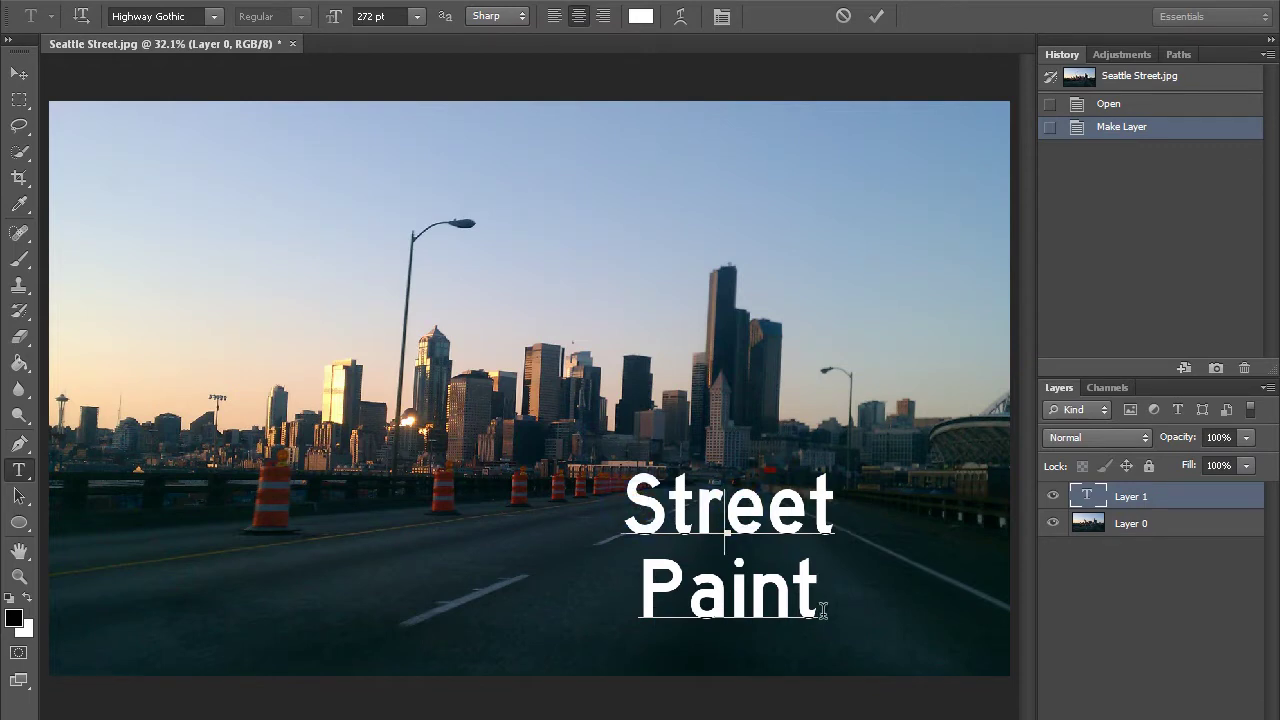
left_click(640, 17)
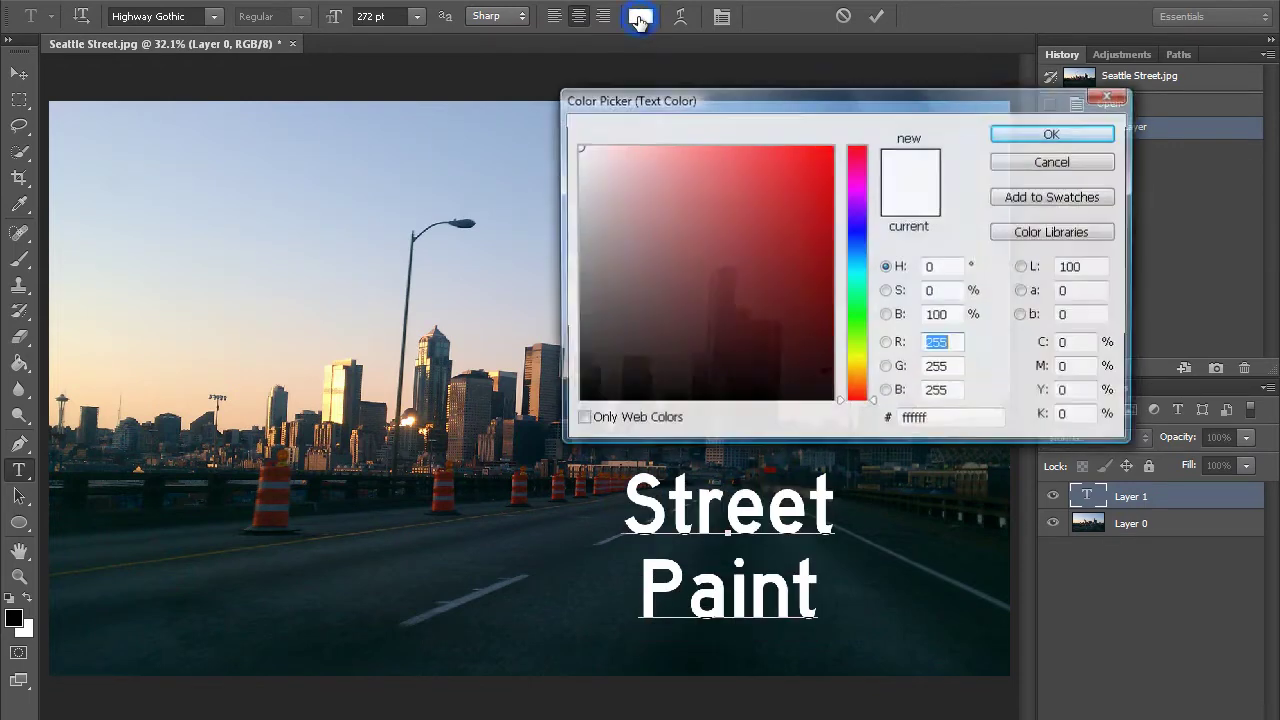
left_click(494, 587)
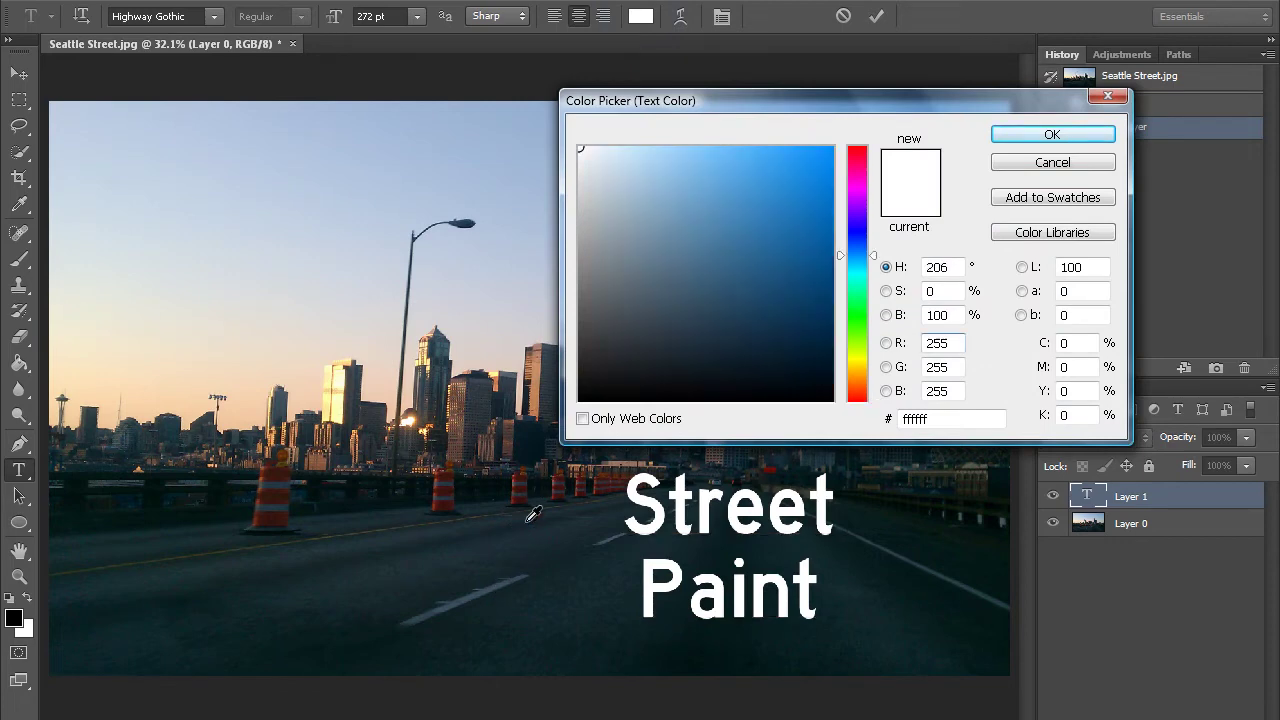
left_click(498, 585)
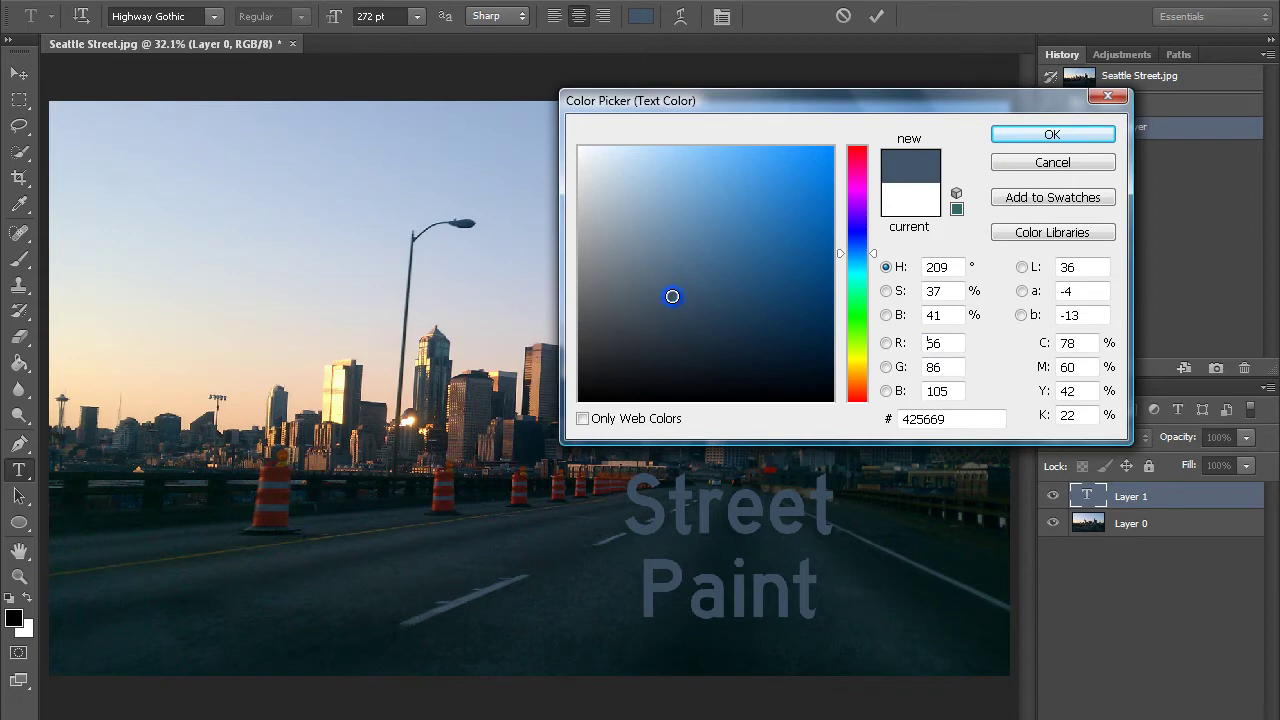
left_click(667, 286)
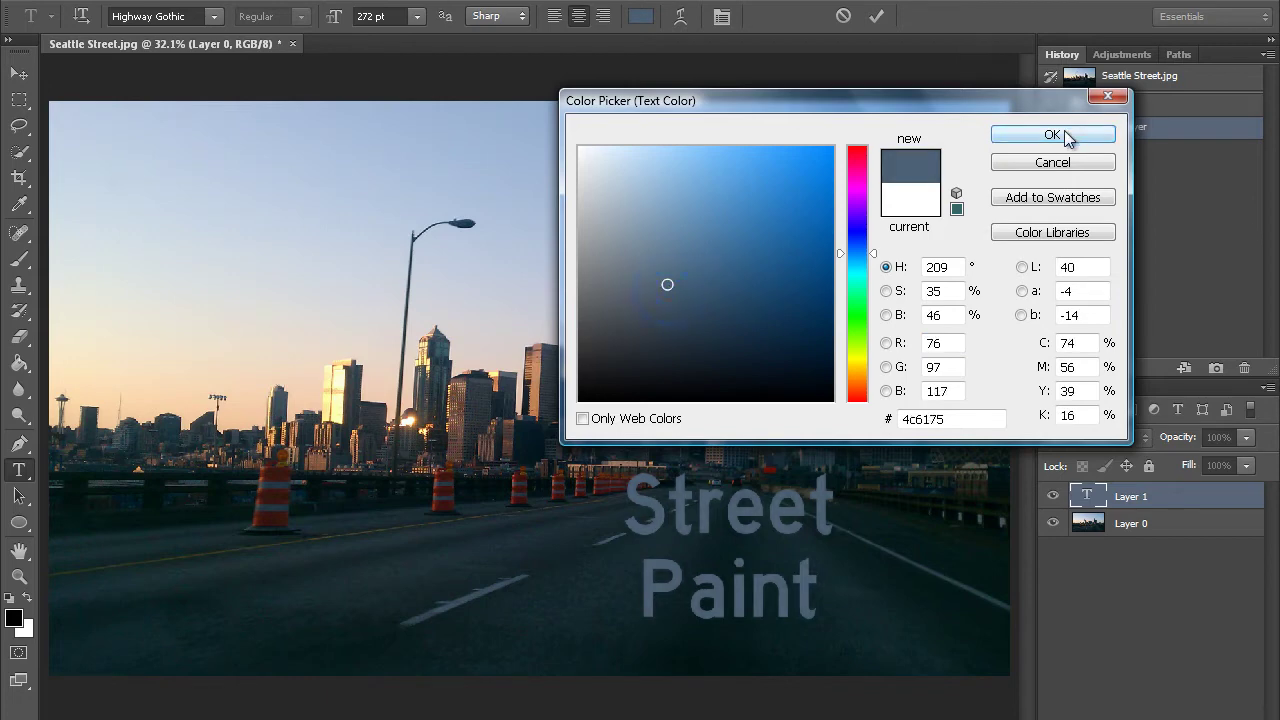
left_click(1065, 137)
left_click(1130, 594)
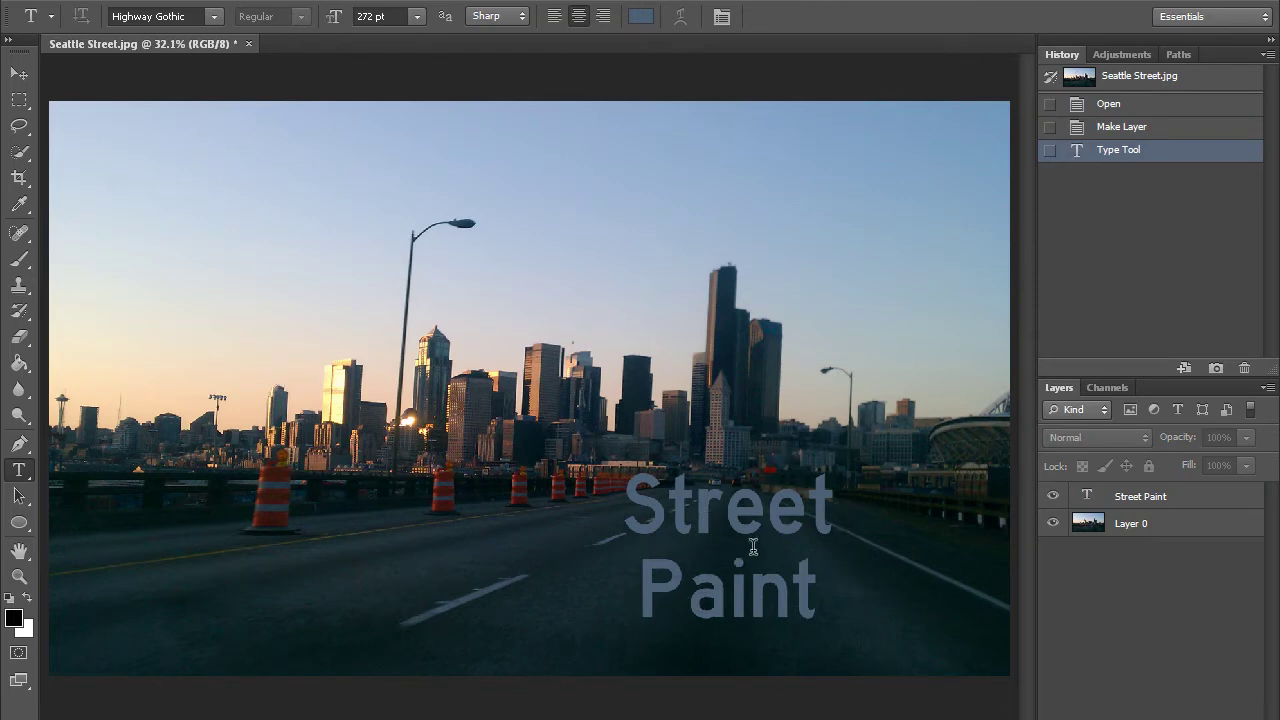
- Rasterize the Street Paint text layer and use Free Transform to position the lettering in the lane between the road markings
right_click(1150, 500)
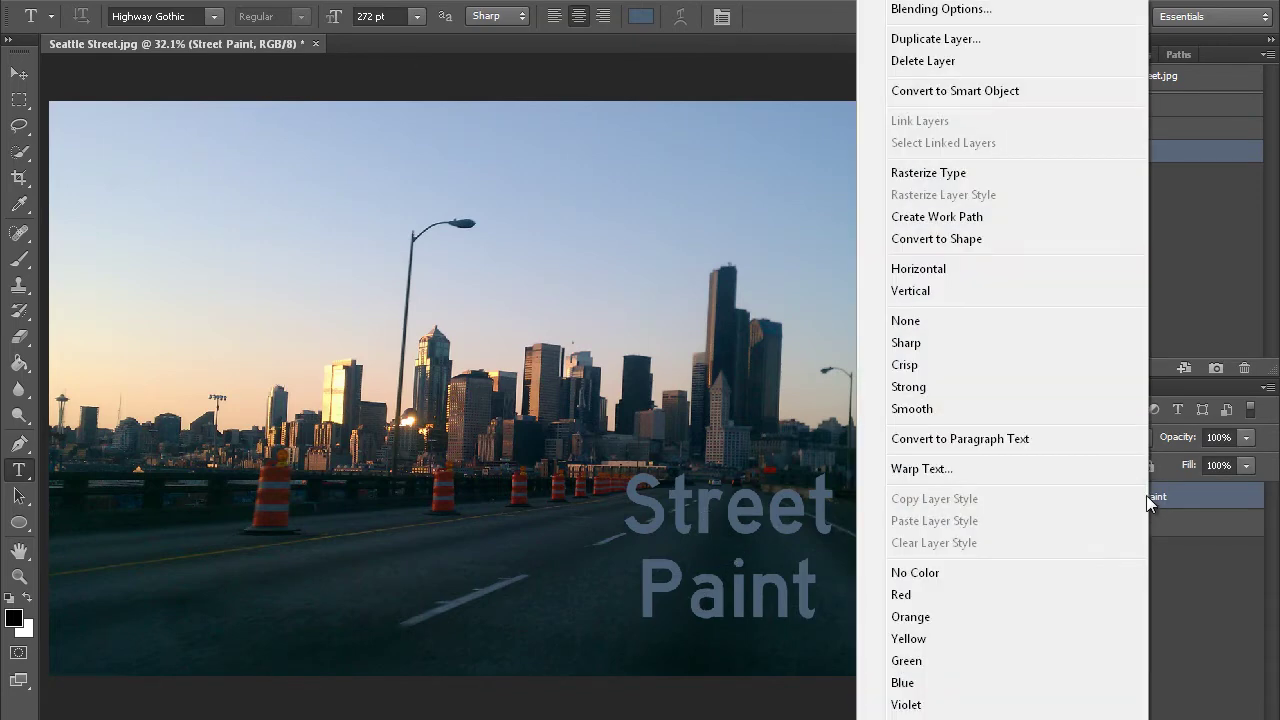
left_click(1016, 178)
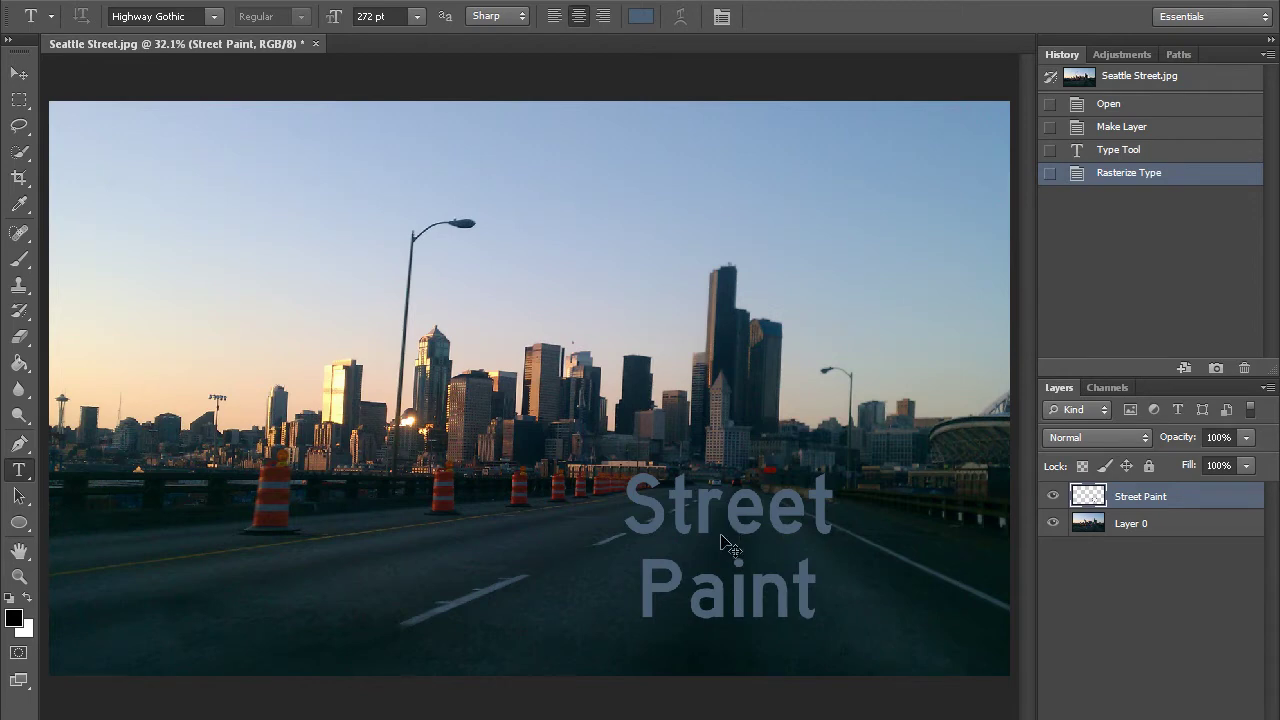
key("ctrl+t")
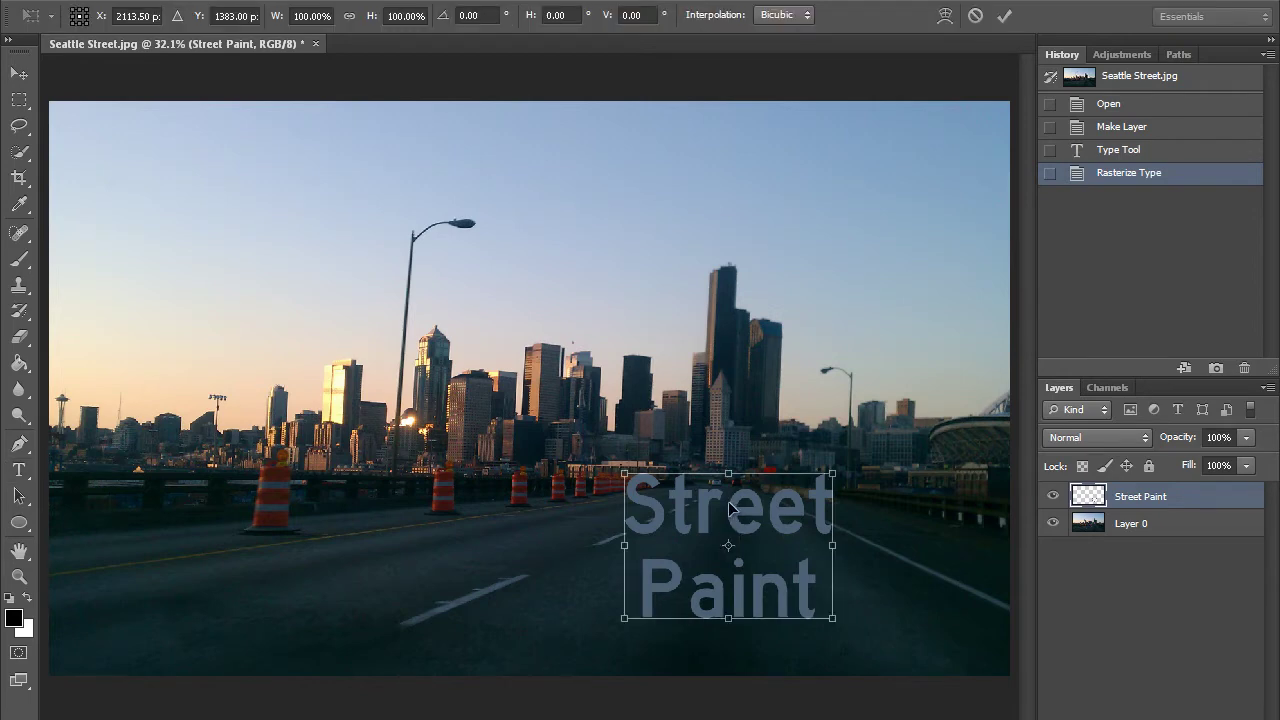
left_click_drag(766, 555, 804, 597)
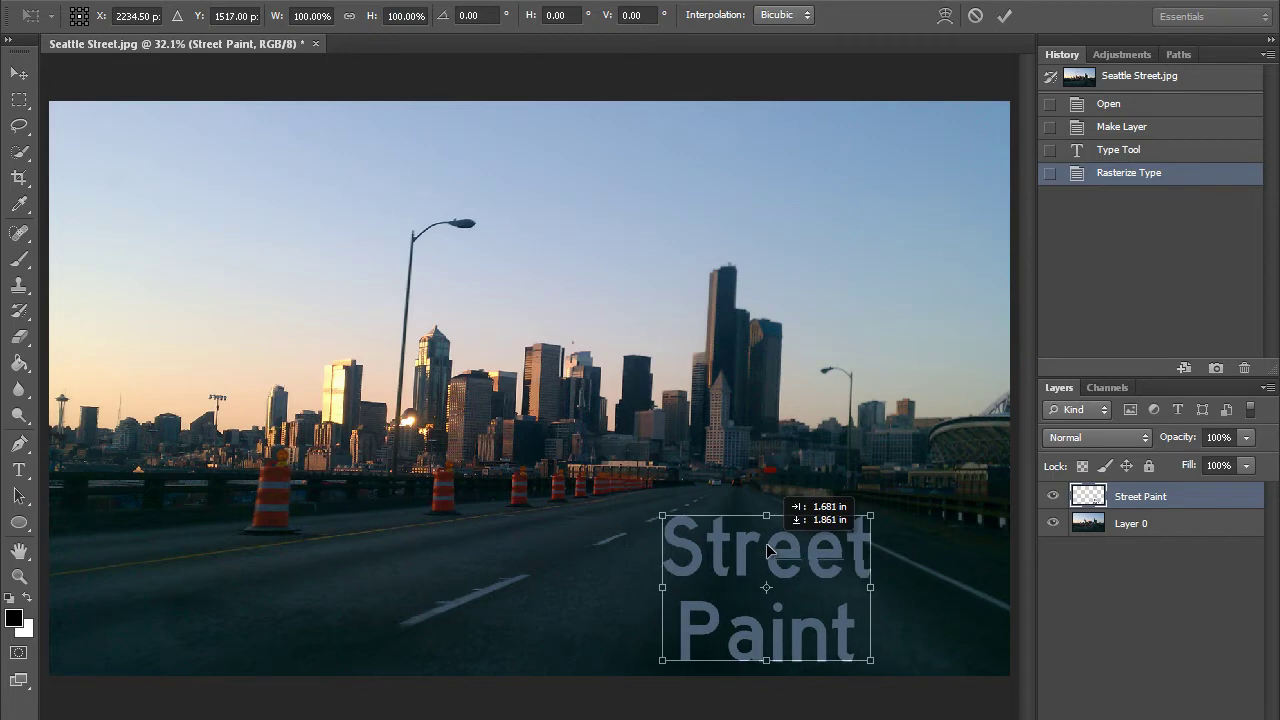
left_click(872, 515)
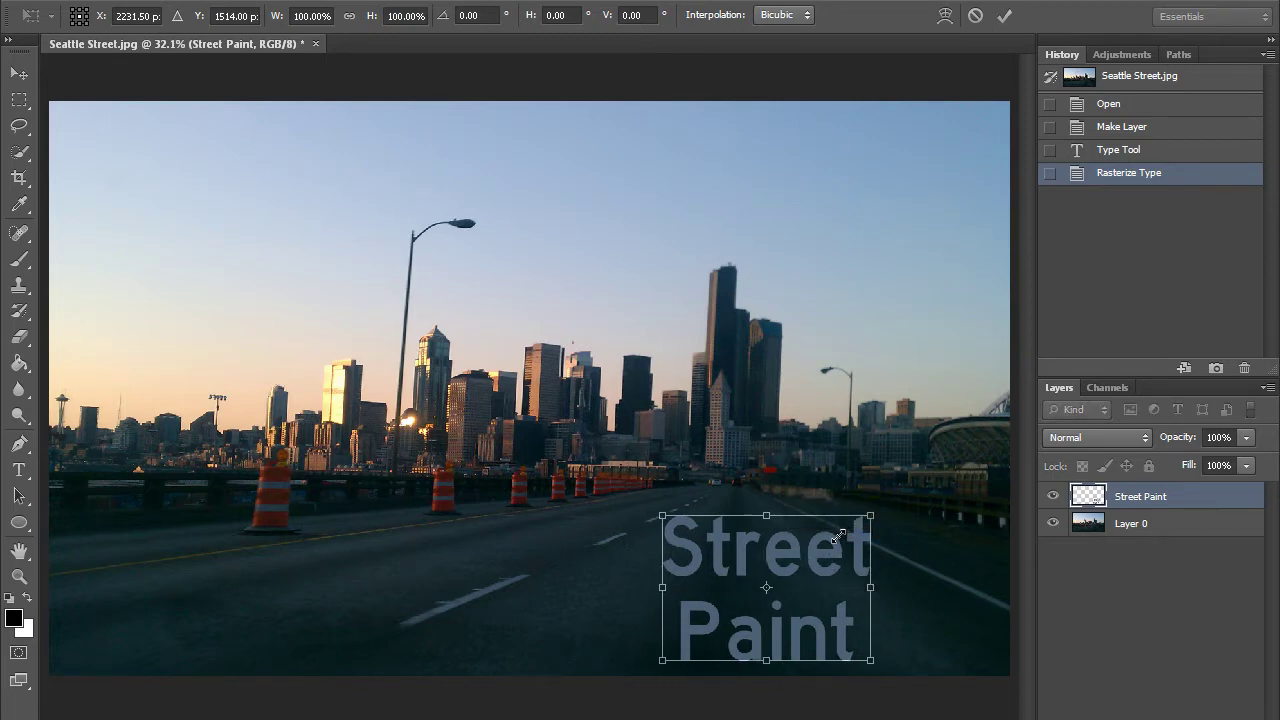
left_click_drag(838, 536, 832, 537)
left_click_drag(785, 603, 777, 582)
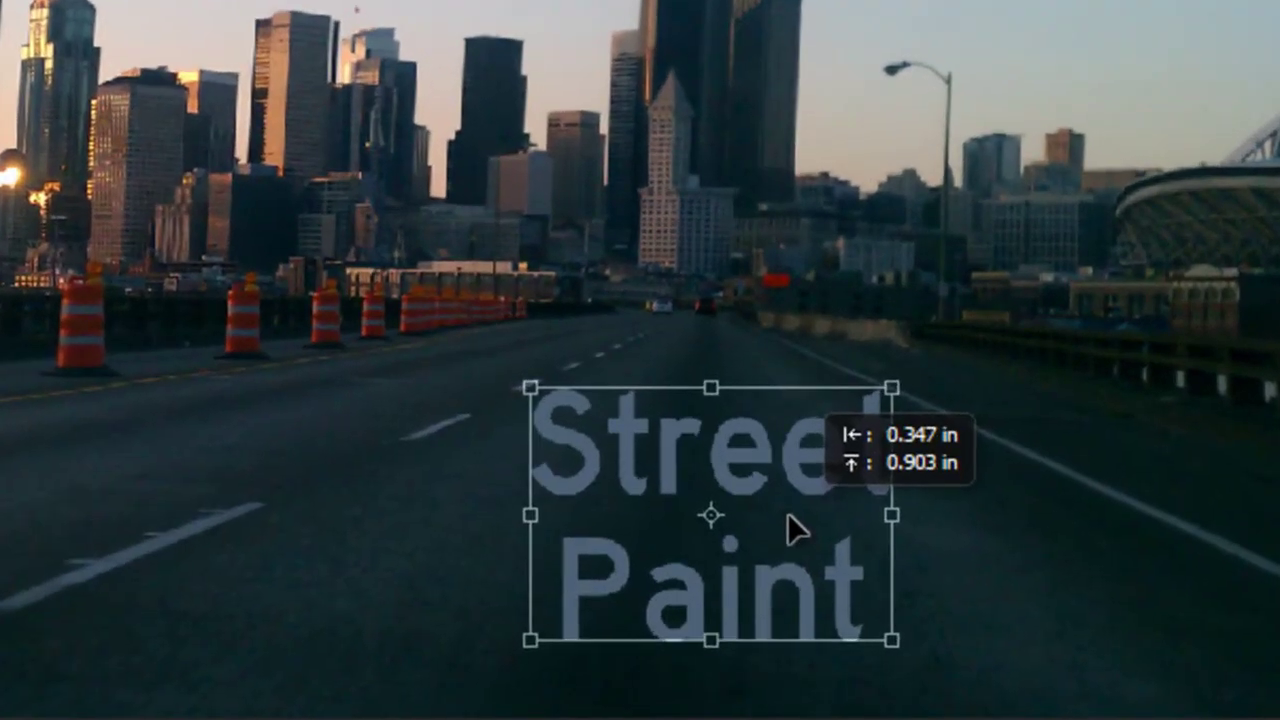
left_click_drag(788, 515, 788, 515)
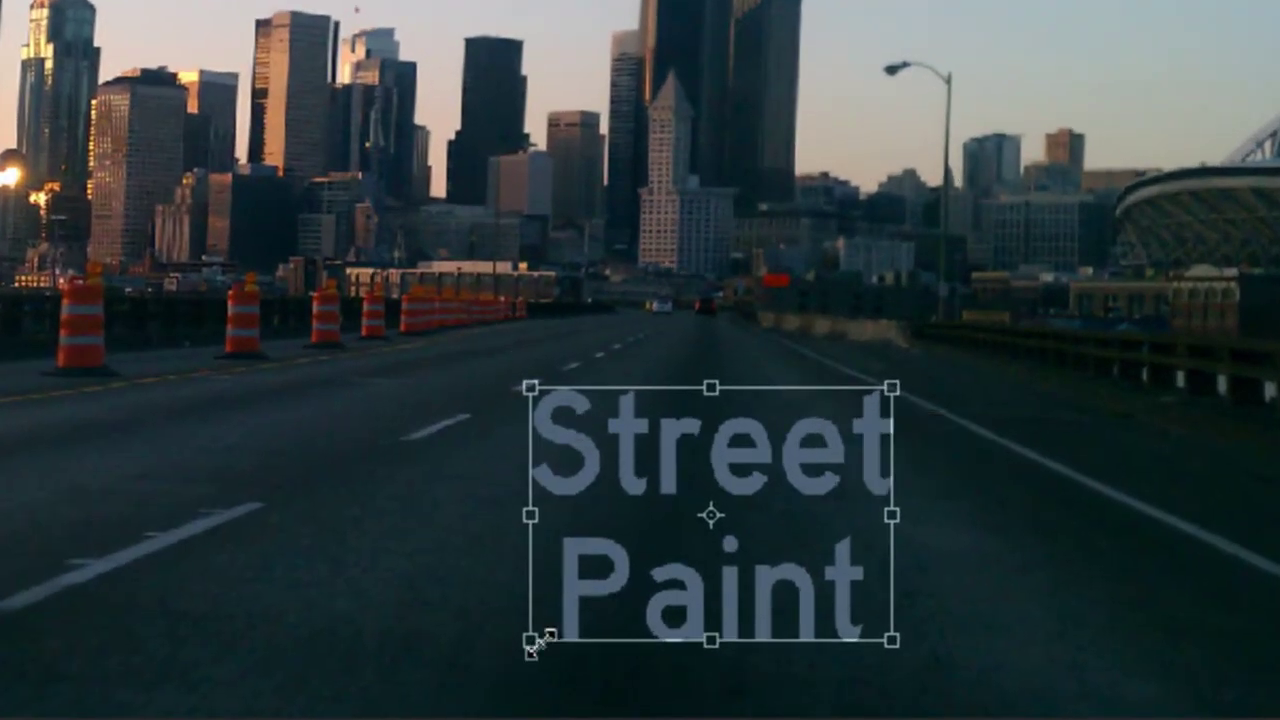
- Distort the text into the road's perspective with a wide lower edge and narrow upper edge, reduce its height, and apply the transform
left_click_drag(530, 639, 33, 619)
left_click_drag(532, 386, 540, 388)
left_click_drag(892, 390, 870, 390)
mouse_move(891, 636)
left_mouse_down()
mouse_move(1246, 604)
mouse_move(1279, 618)
left_mouse_up()
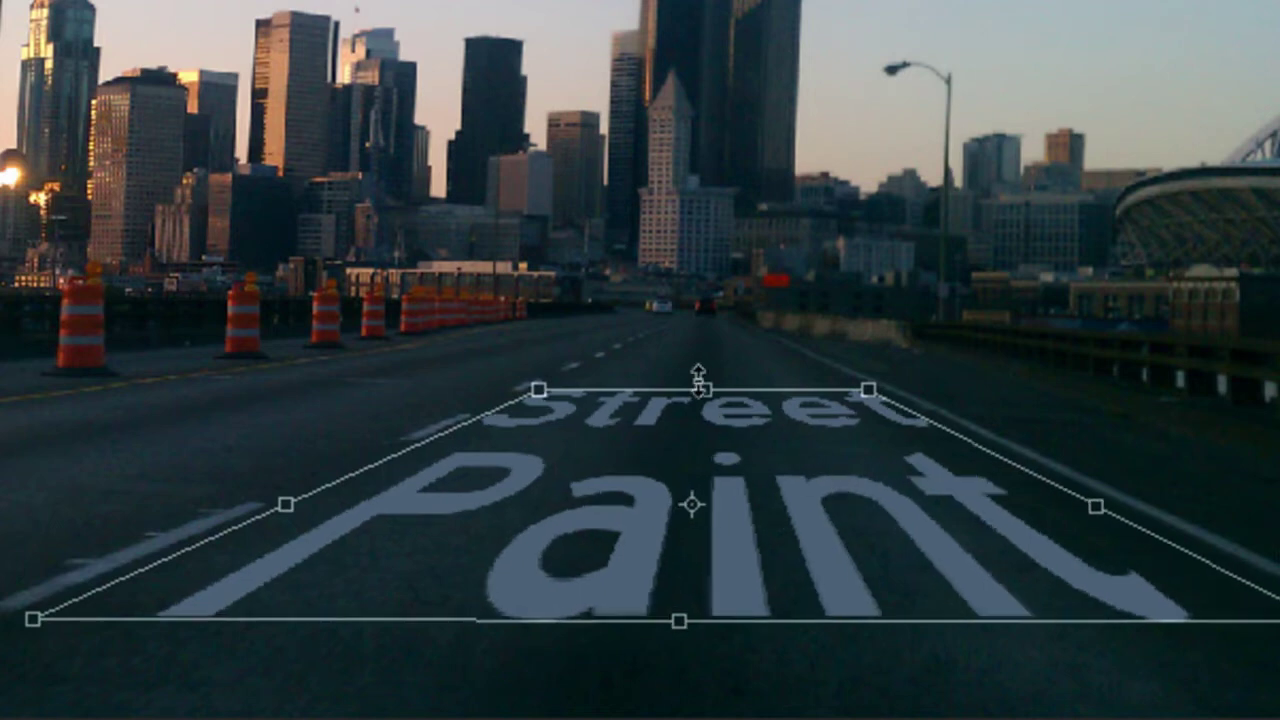
mouse_move(704, 395)
left_mouse_down()
mouse_move(714, 300)
mouse_move(708, 403)
mouse_move(703, 334)
mouse_move(716, 395)
mouse_move(707, 382)
left_mouse_up()
left_click_drag(683, 618, 684, 552)
key("Return")
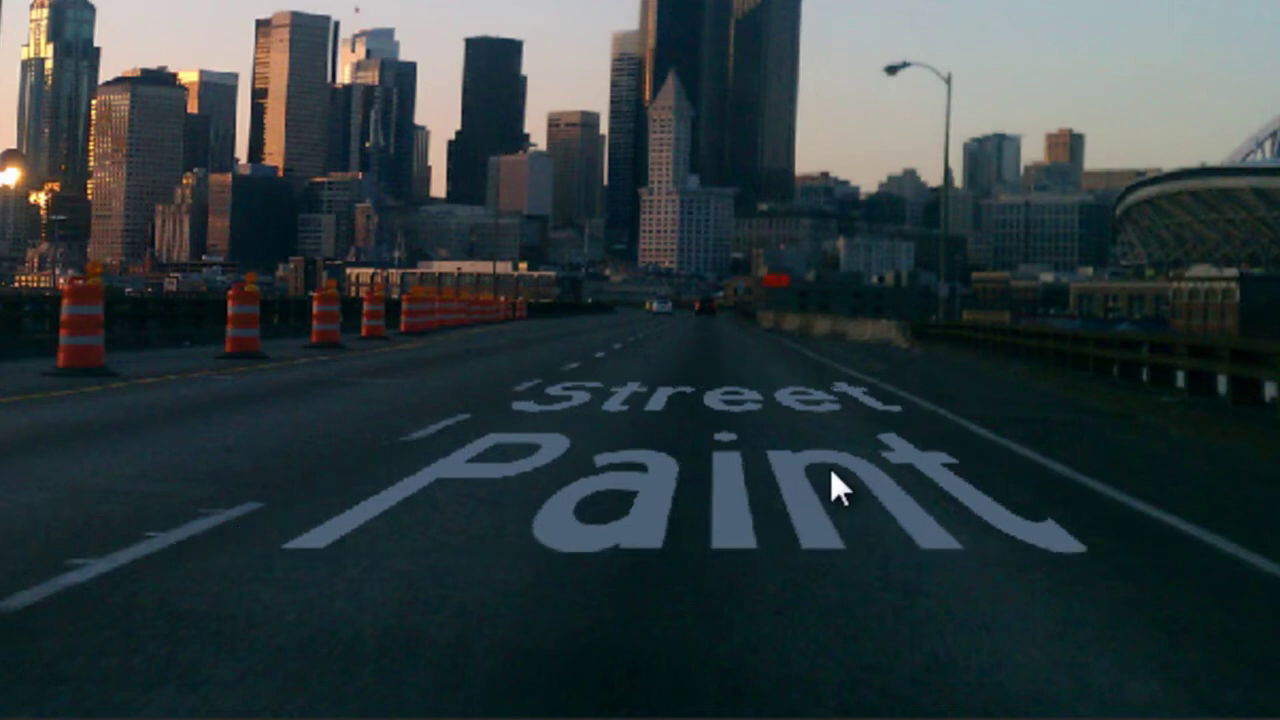
- Free-transform the lettering again, pulling its lower-left corner slightly inward and upward, and apply the change
key("ctrl+t")
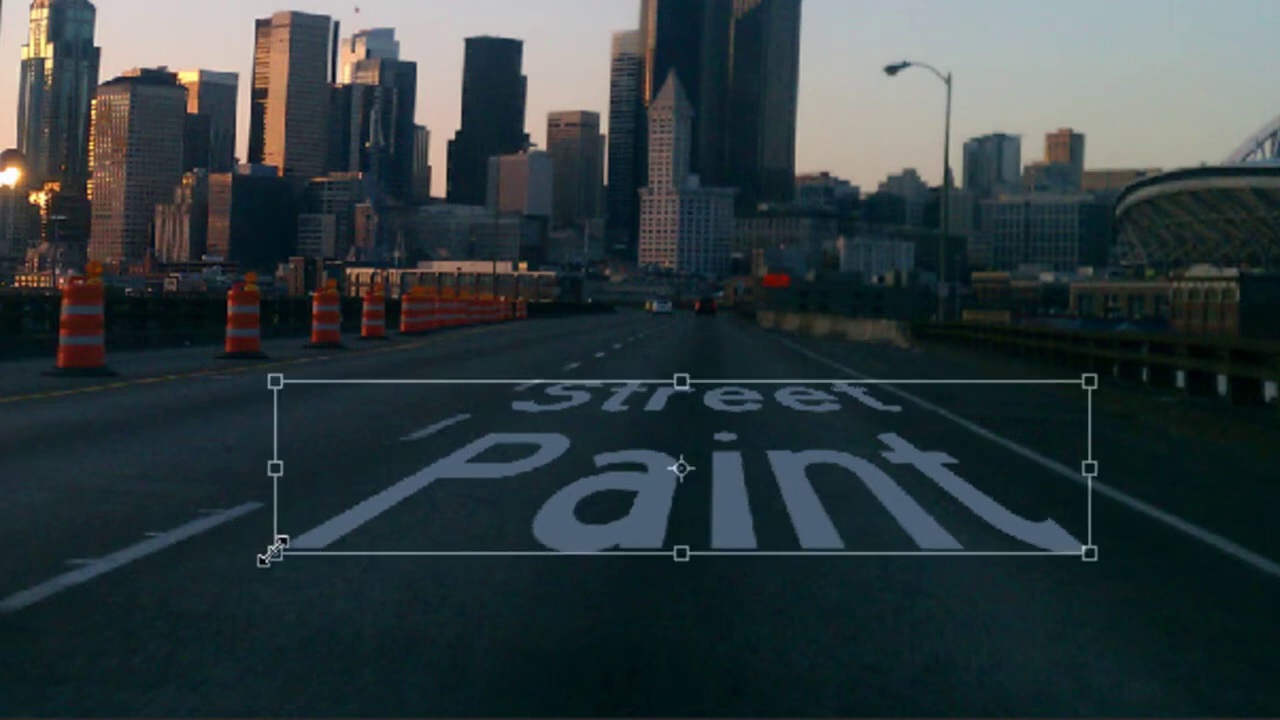
left_click_drag(272, 550, 321, 529)
key("Return")
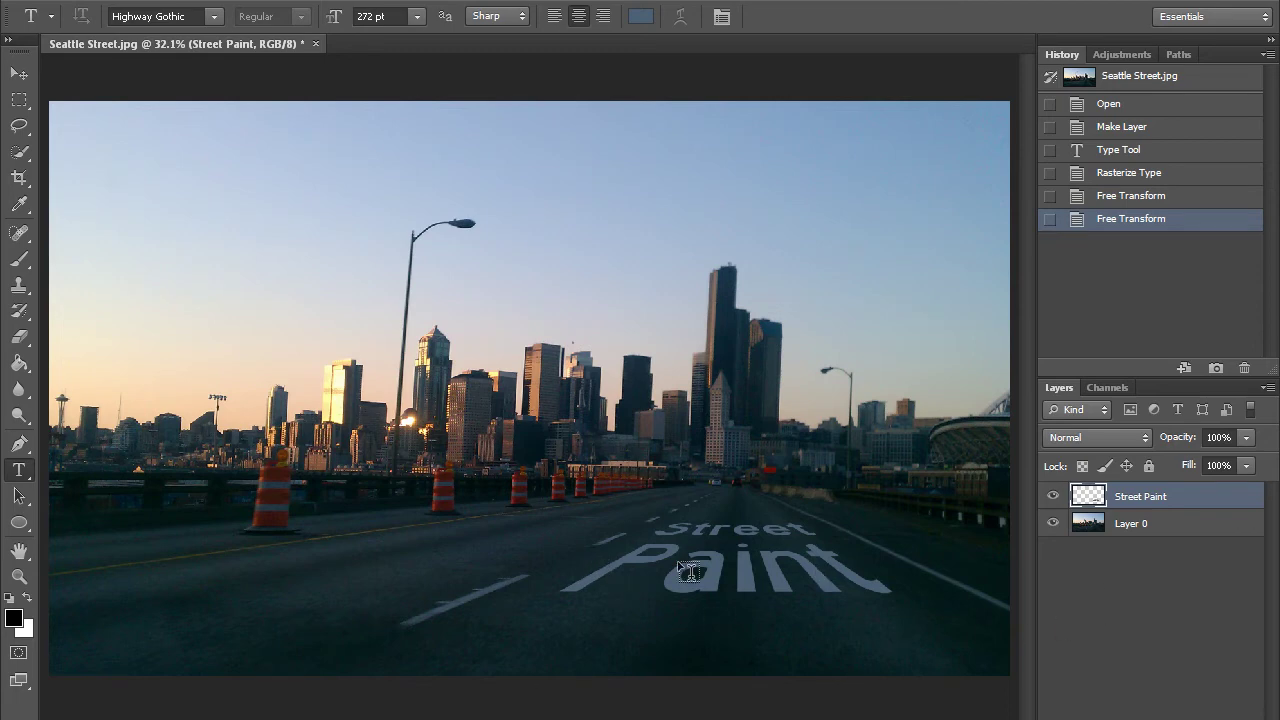
- Lighten parts of the lettering with the Dodge tool, using a soft 125 px brush at 0% hardness
left_click(9, 416)
left_click(105, 413)
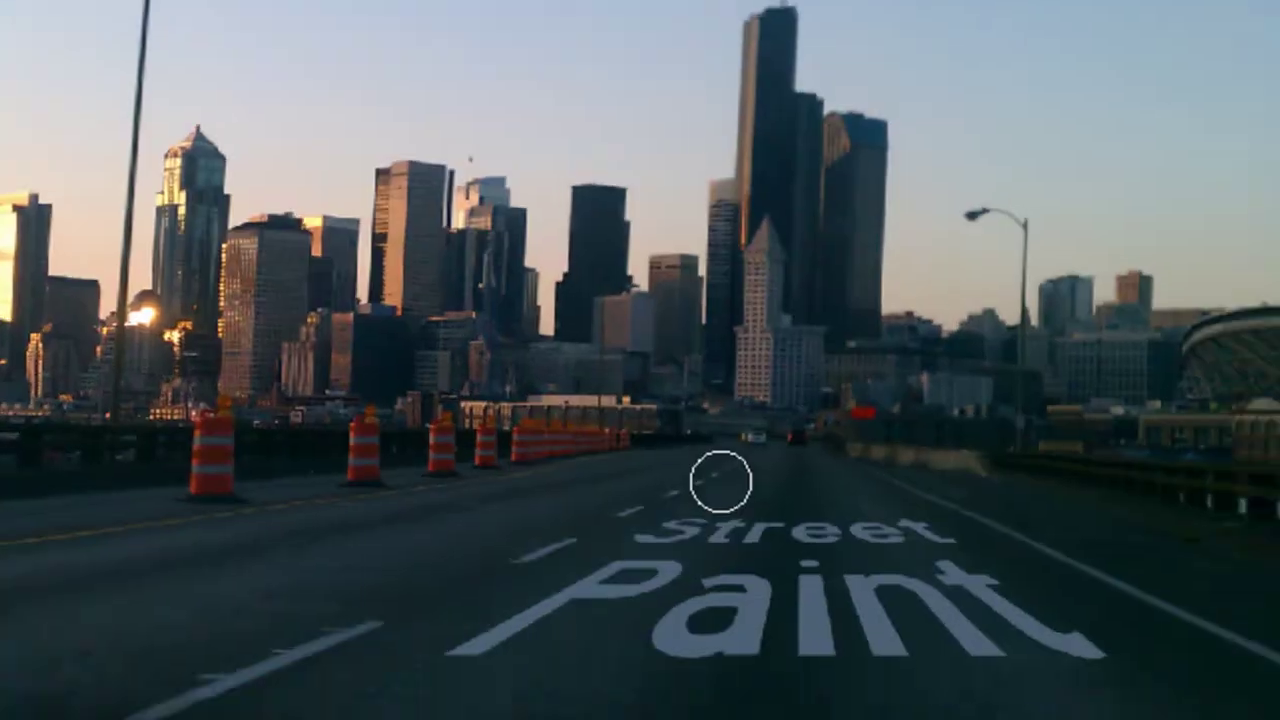
right_click(720, 480)
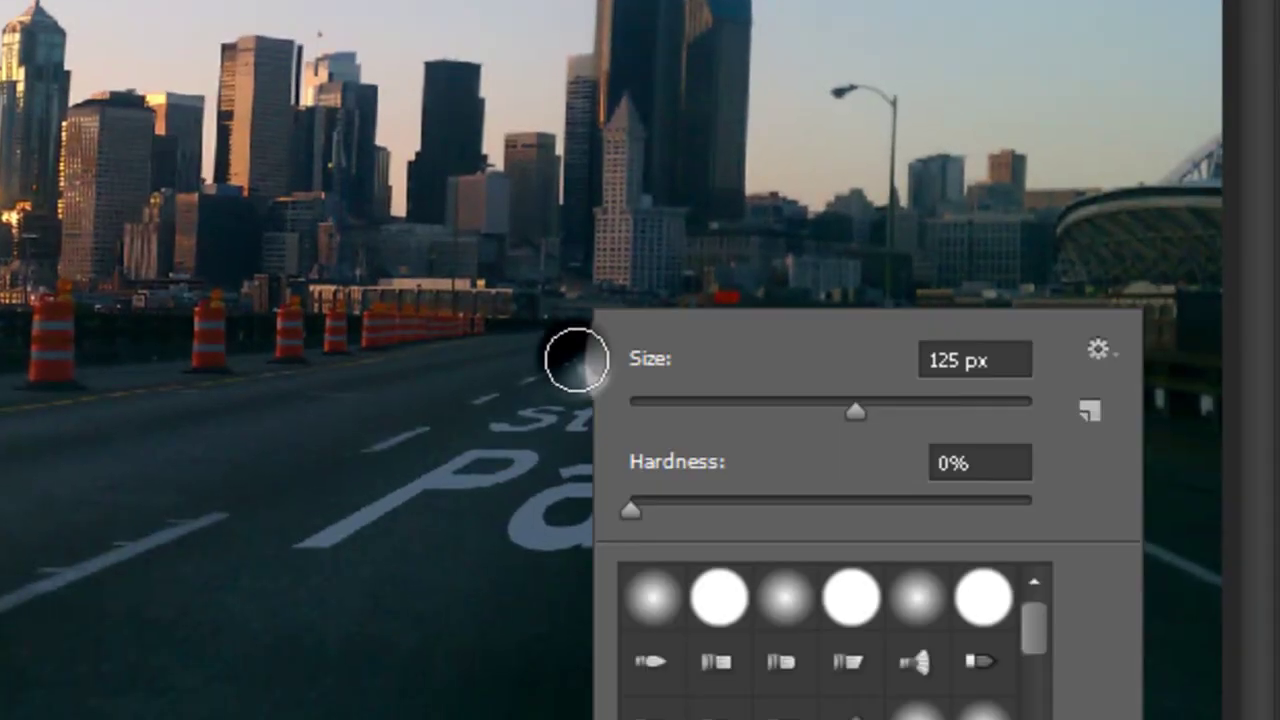
left_click(629, 511)
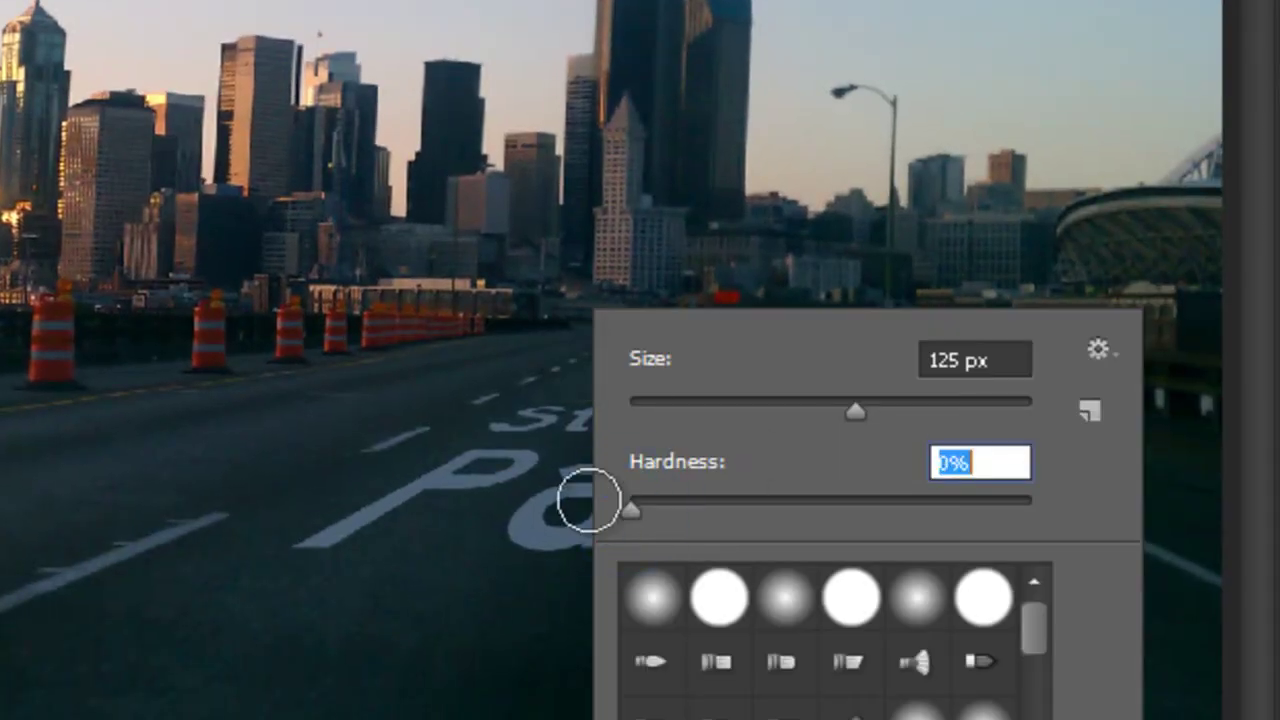
key("Return")
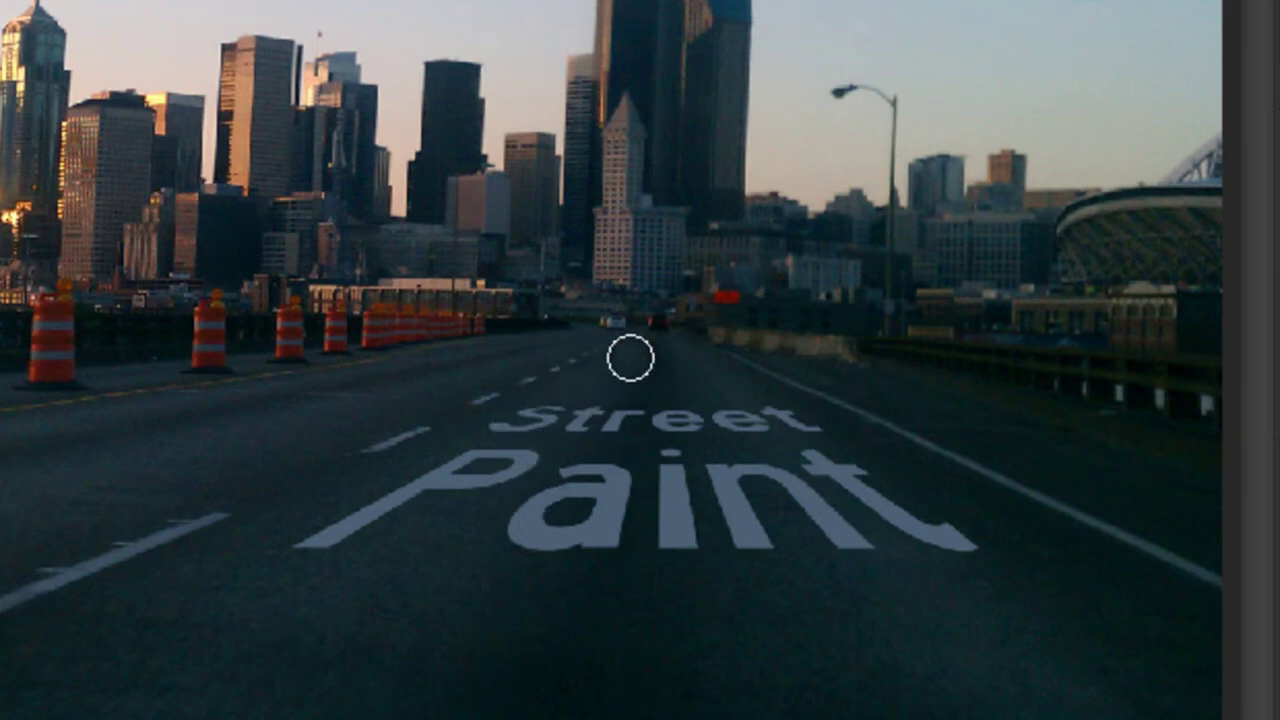
left_click(565, 391)
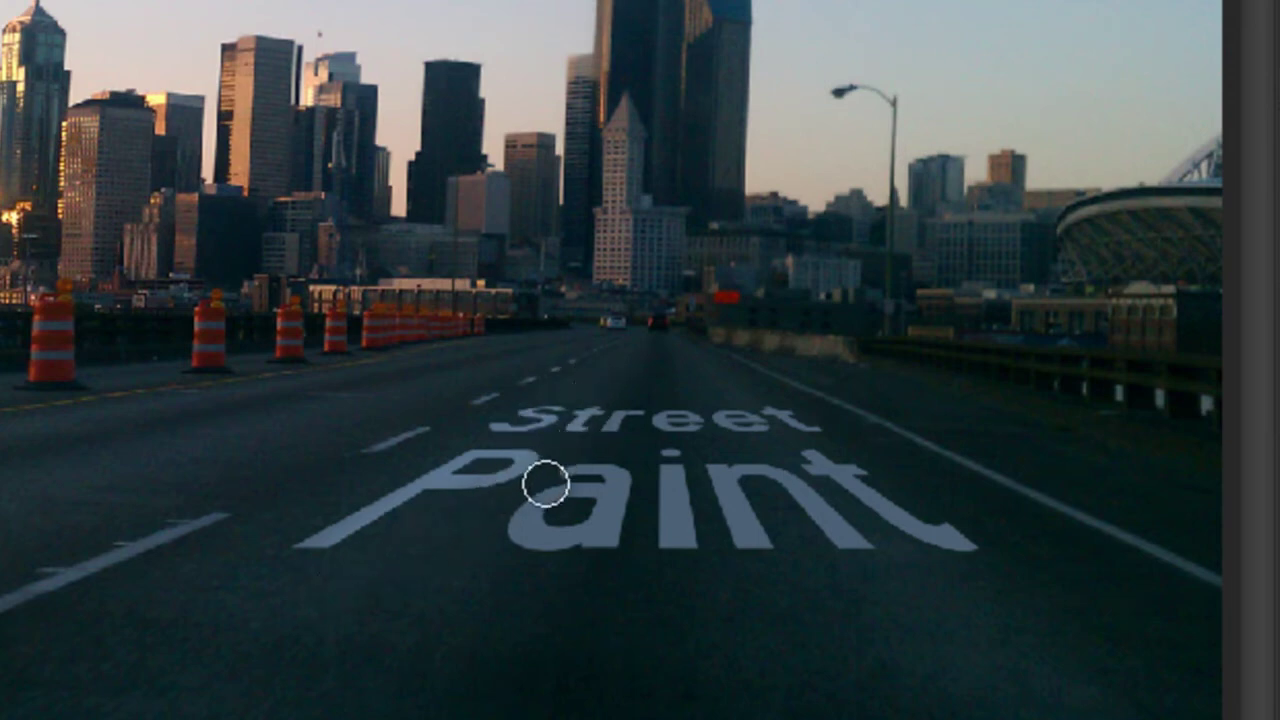
left_click(697, 392)
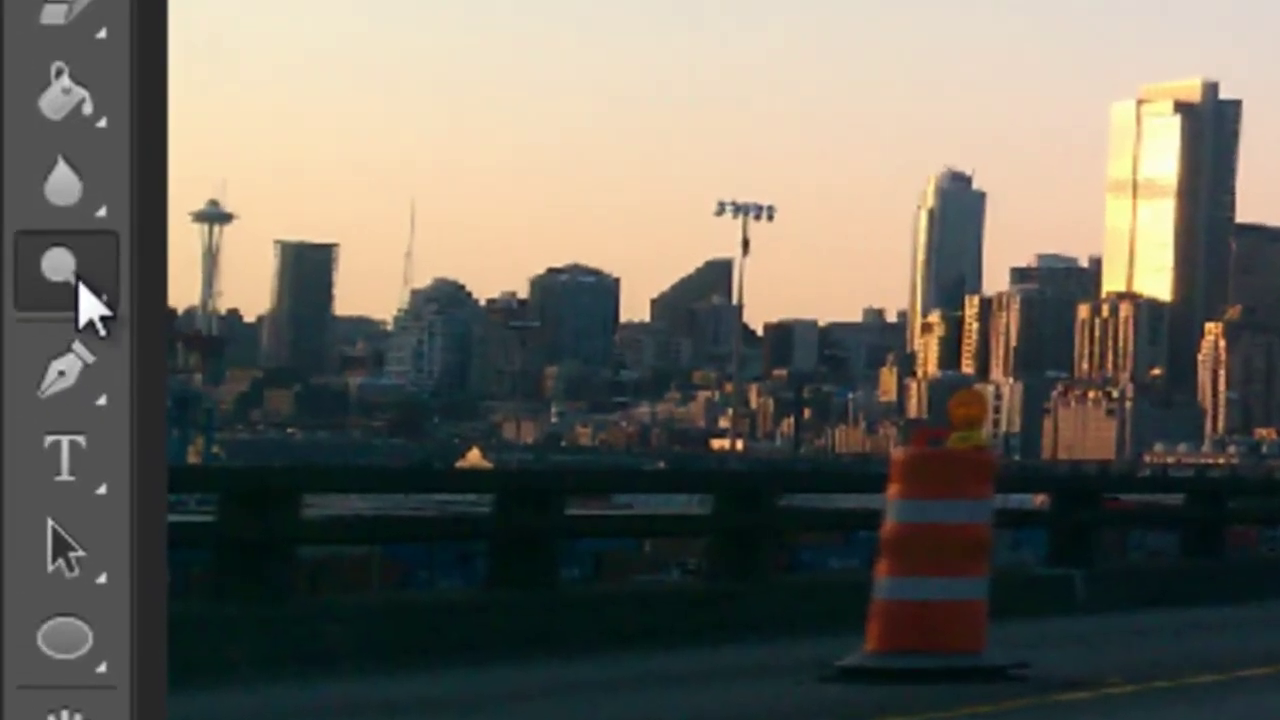
- Darken parts of the lettering with the Burn tool, using a 125 px brush at 0% hardness
left_click(75, 285)
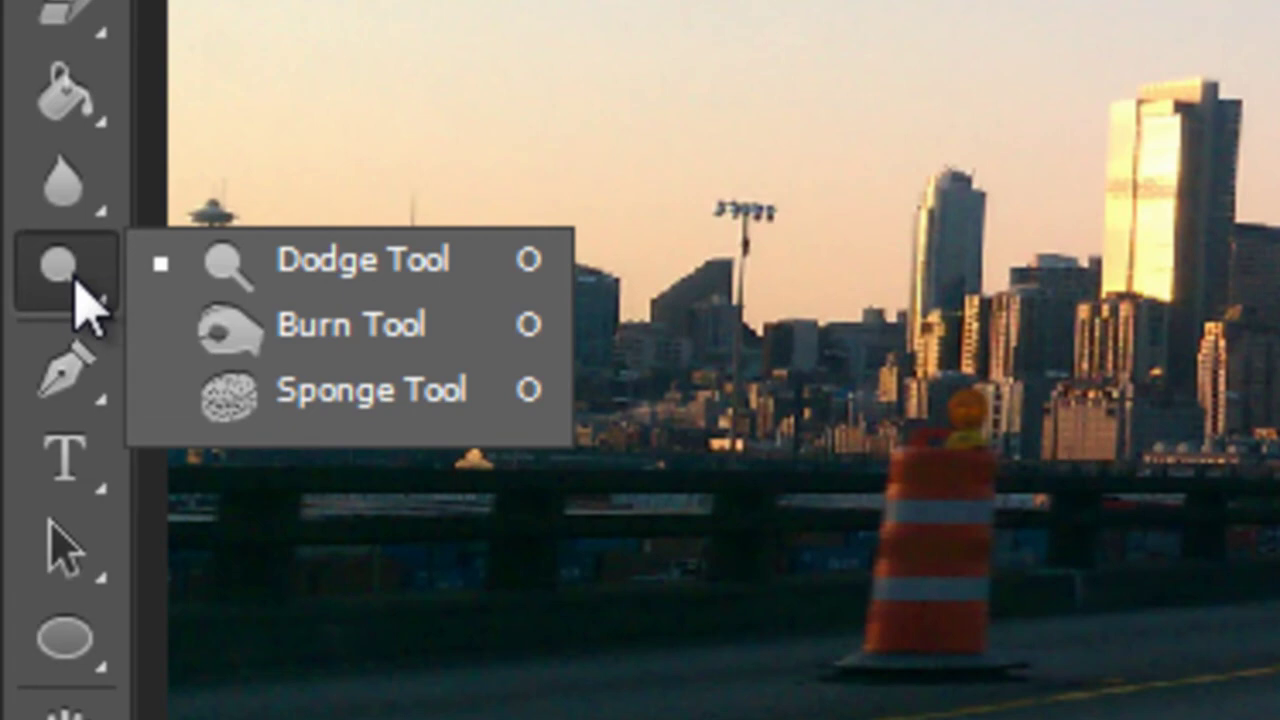
left_click(72, 290)
left_click(72, 290)
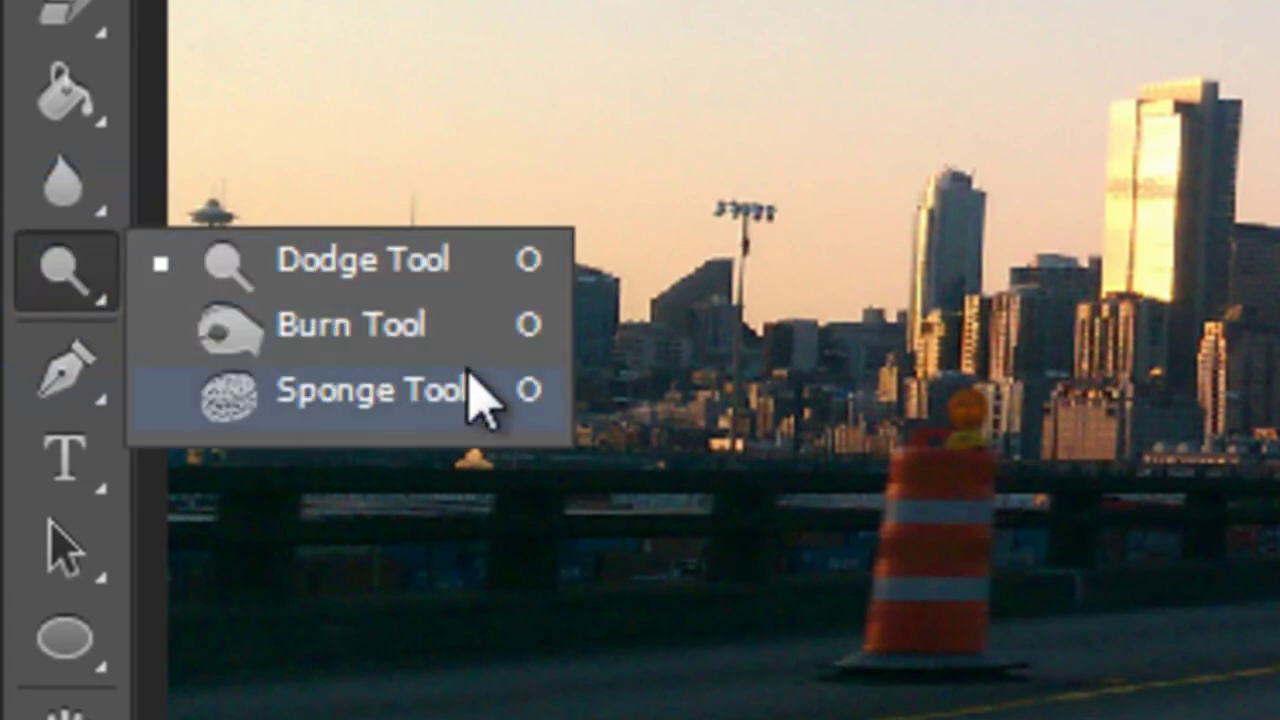
left_click(455, 335)
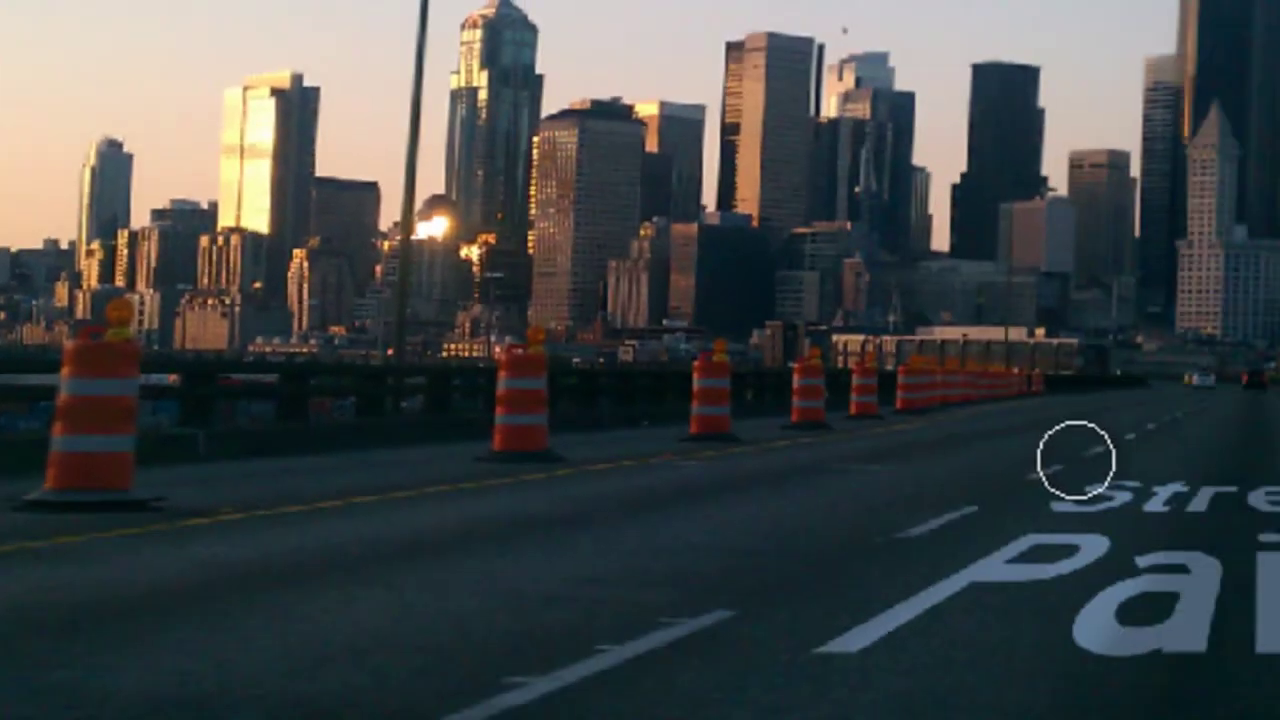
right_click(475, 378)
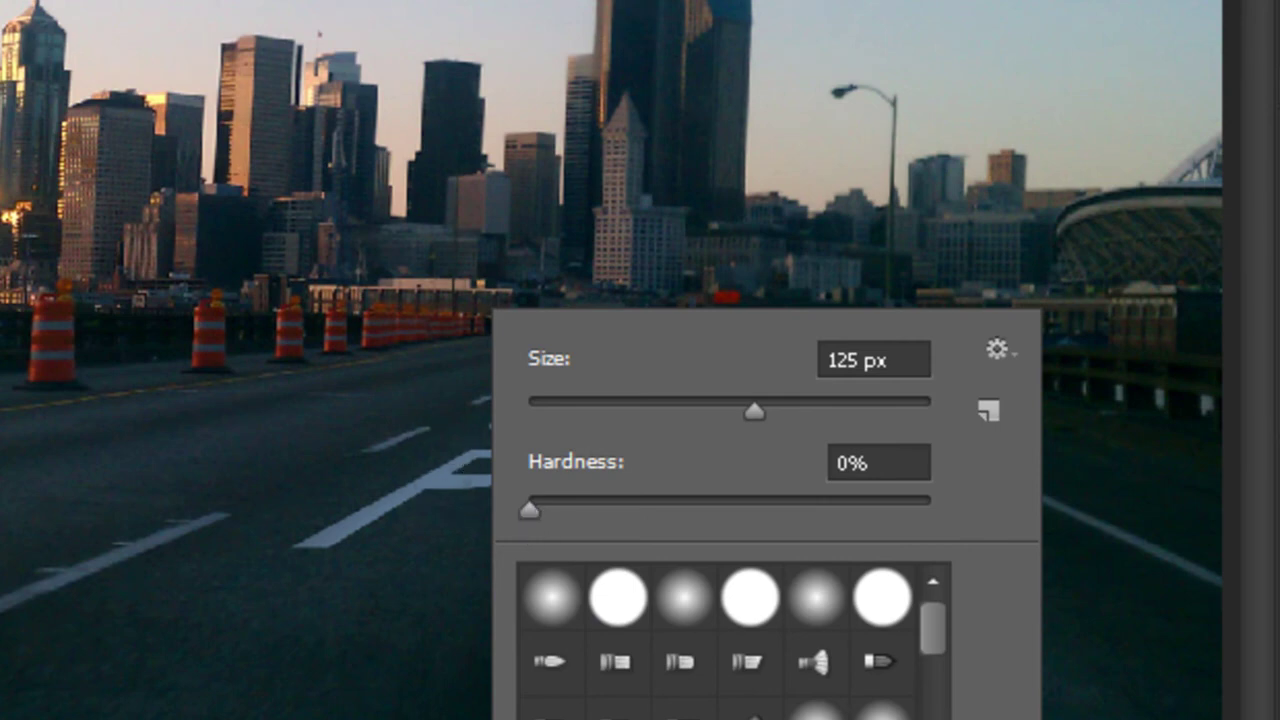
key("Return")
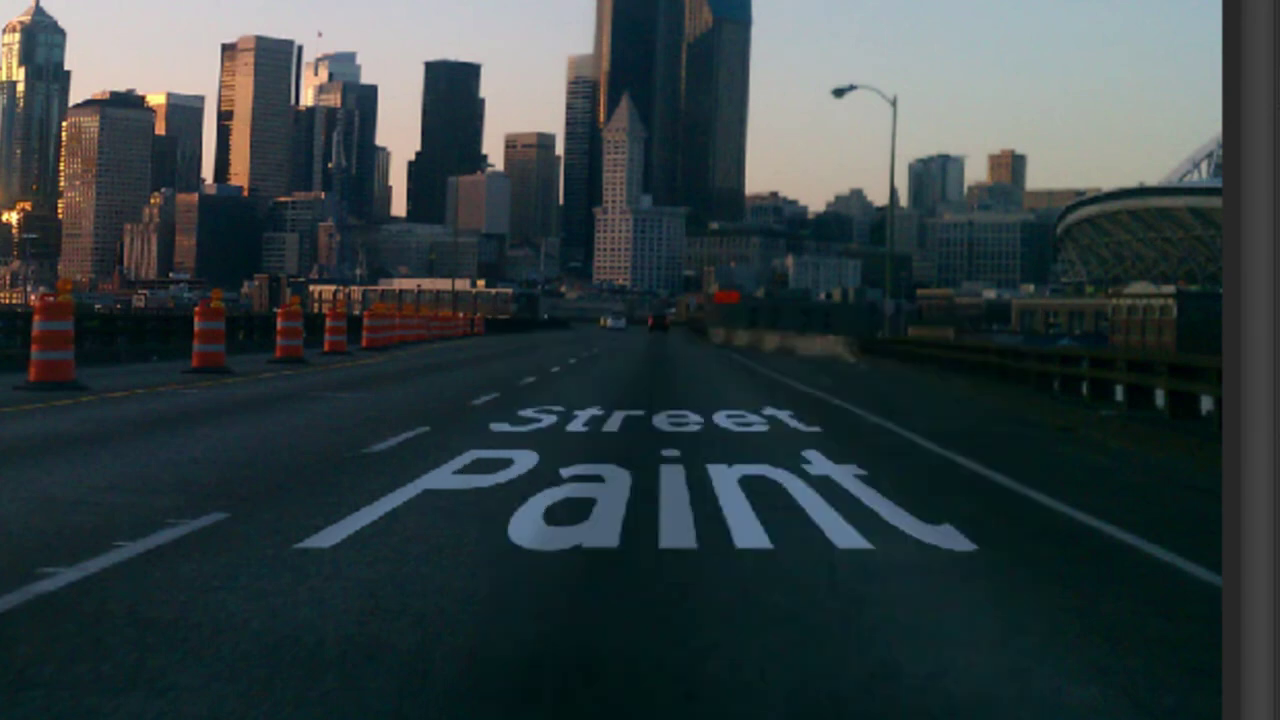
left_click_drag(514, 383, 507, 388)
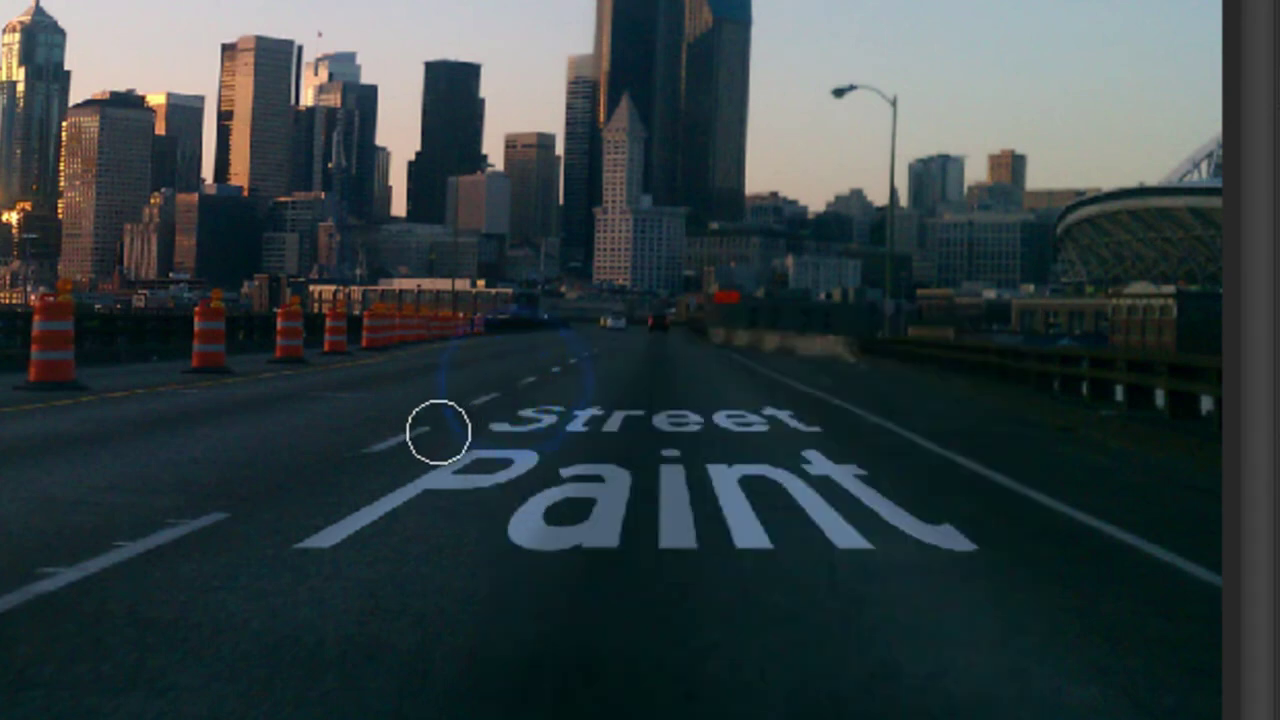
mouse_move(661, 414)
left_mouse_down()
mouse_move(614, 480)
mouse_move(603, 583)
mouse_move(666, 454)
mouse_move(657, 403)
mouse_move(706, 556)
left_mouse_up()
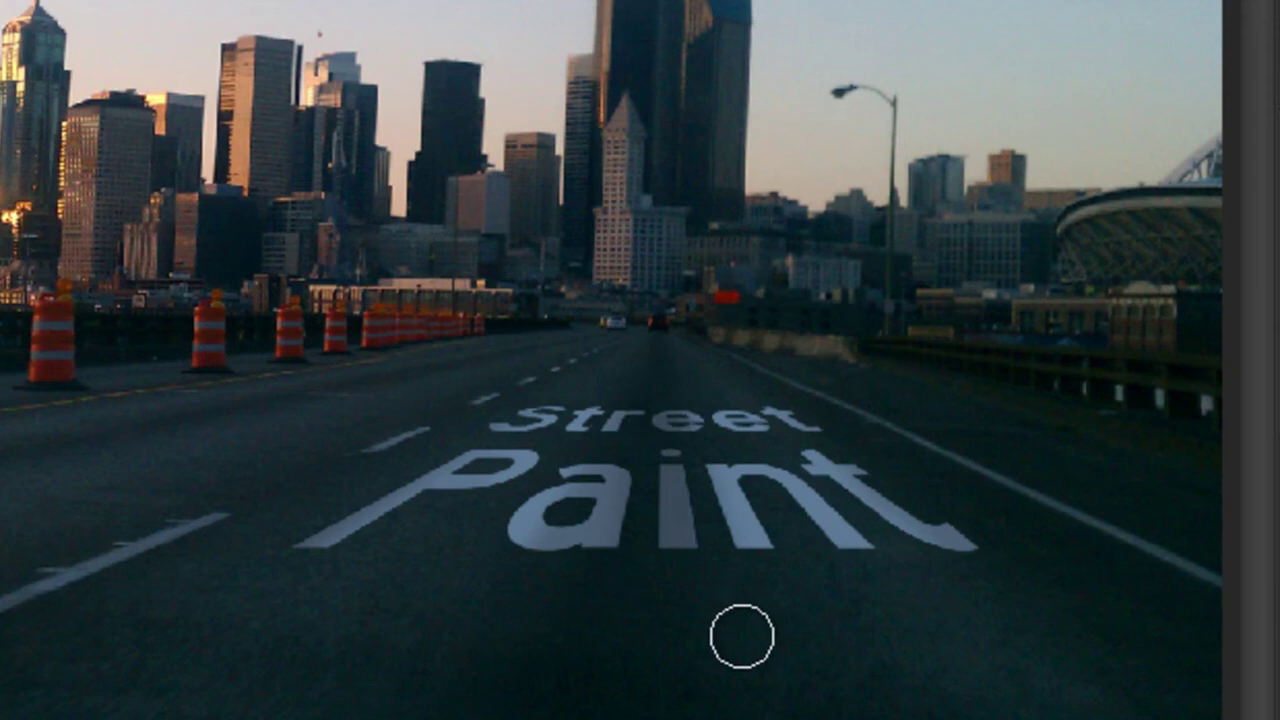
- Darken more of the lettering with the Burn tool and reduce the Street Paint layer's opacity to 70%
mouse_move(1022, 577)
left_mouse_down()
mouse_move(997, 537)
mouse_move(961, 525)
mouse_move(838, 426)
mouse_move(767, 329)
left_mouse_up()
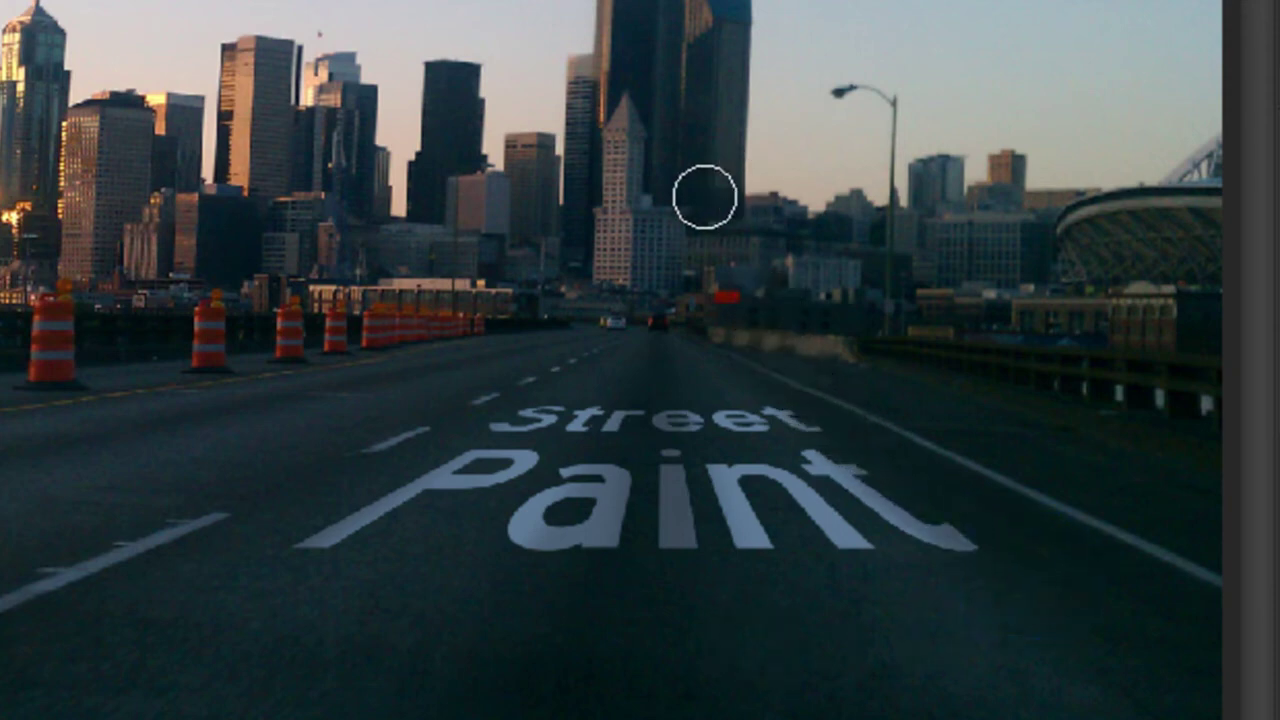
left_click_drag(564, 566, 589, 474)
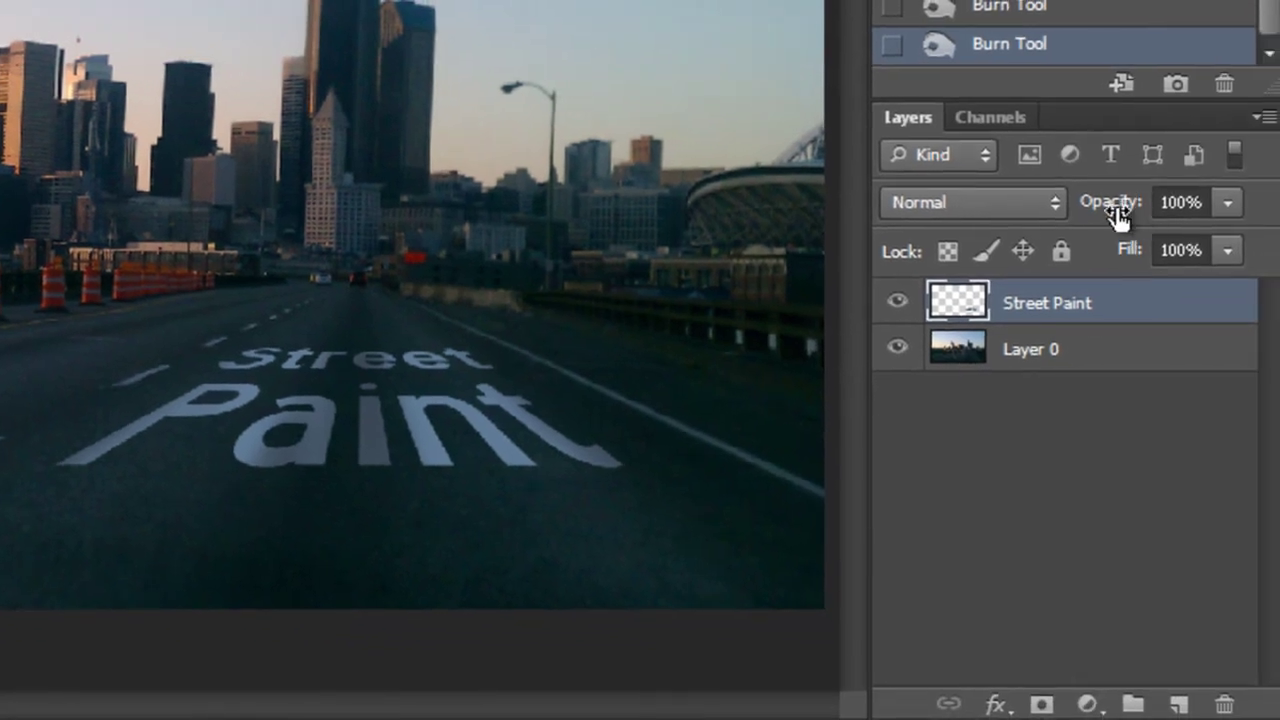
mouse_move(1118, 215)
left_mouse_down()
mouse_move(1050, 213)
mouse_move(1073, 209)
left_mouse_up()
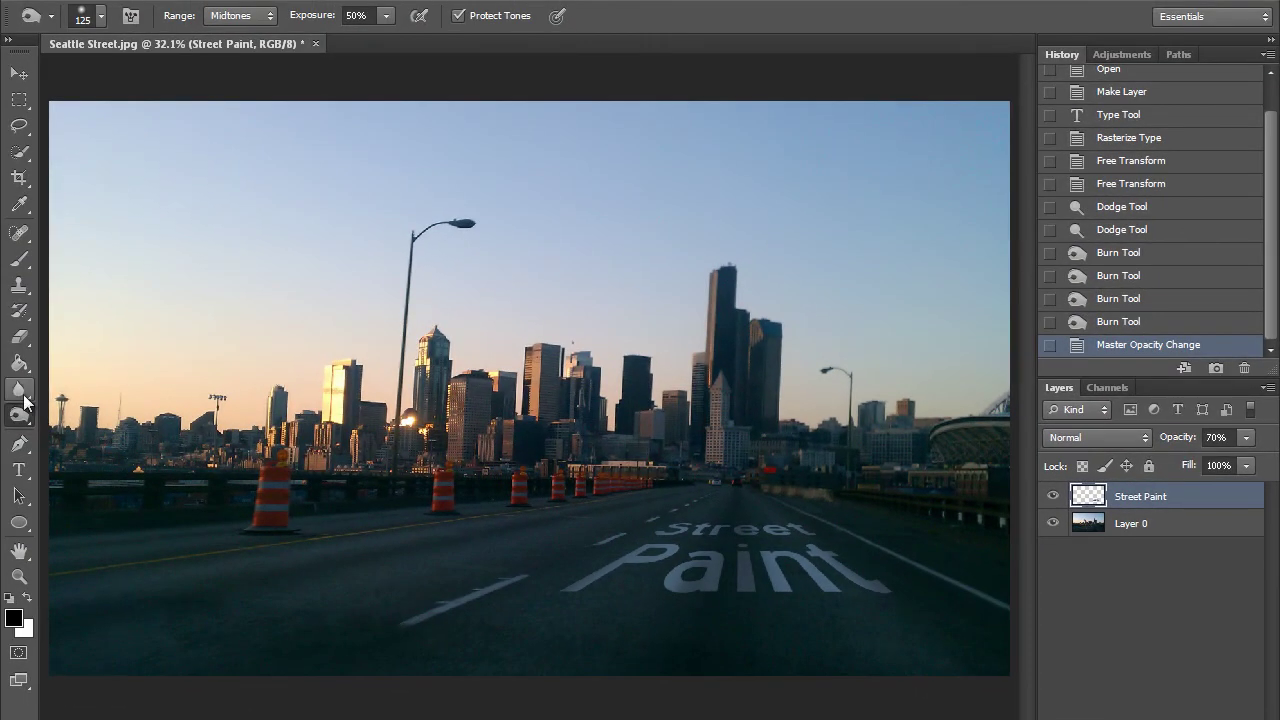
- Soften the edges of both words of the lettering with the Blur tool, using a 250 px brush at 50% strength
left_click(20, 392)
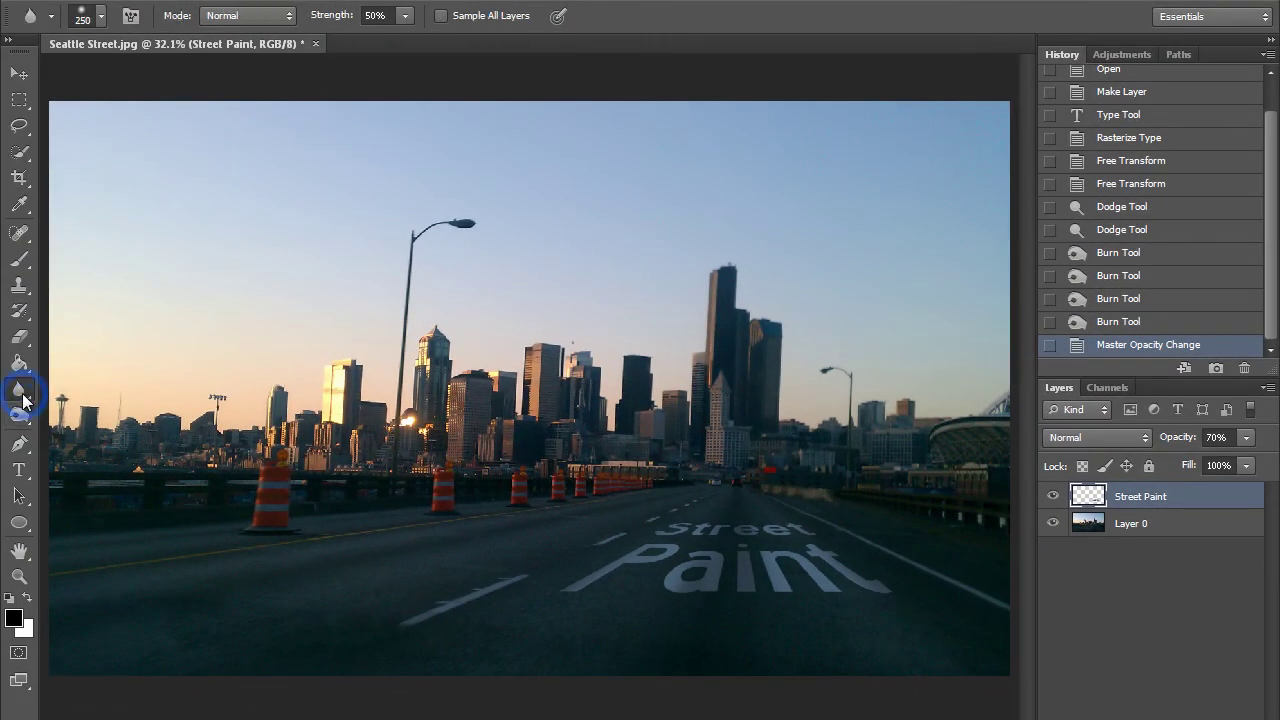
left_click_drag(670, 520, 822, 533)
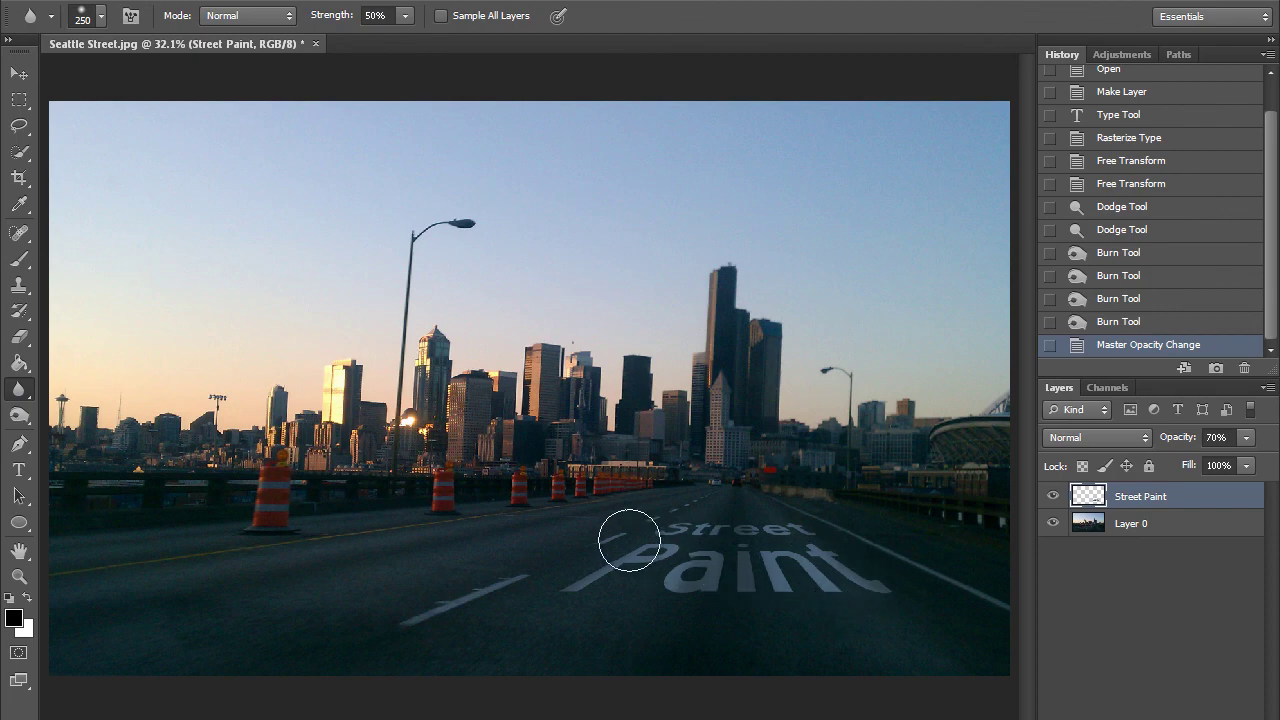
mouse_move(620, 567)
left_mouse_down()
mouse_move(867, 577)
mouse_move(630, 536)
mouse_move(703, 589)
mouse_move(816, 540)
left_mouse_up()
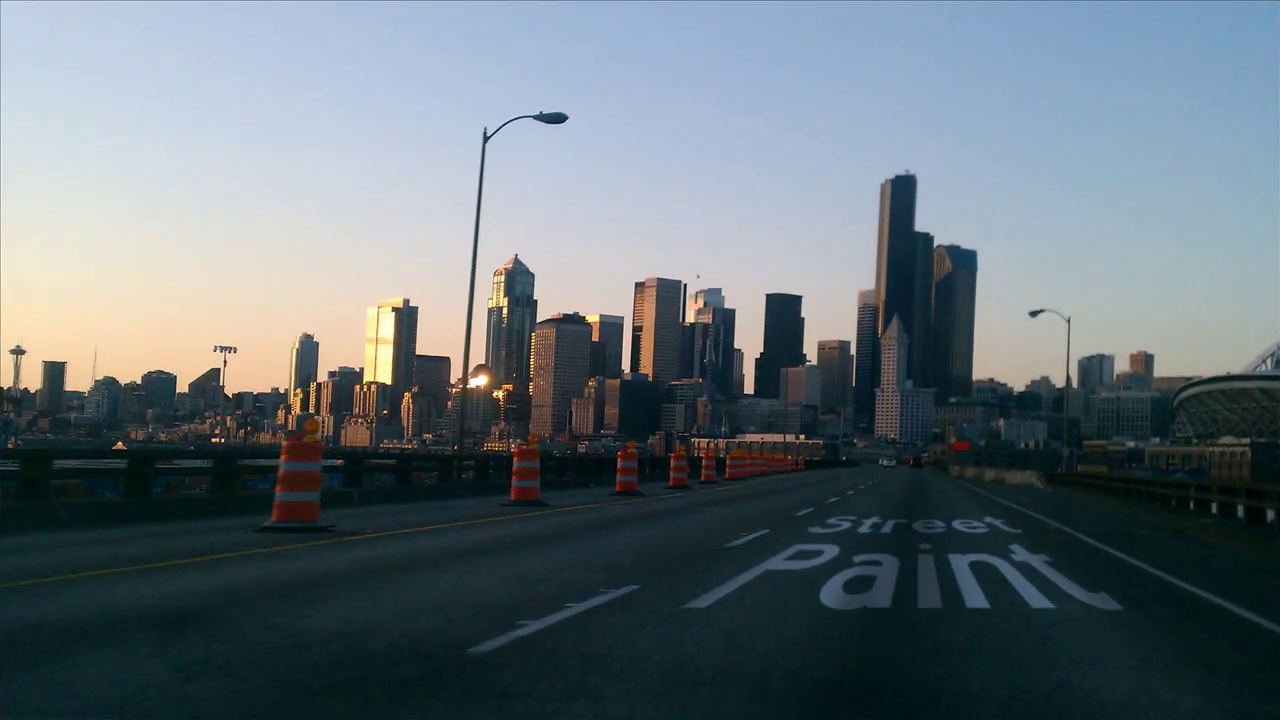